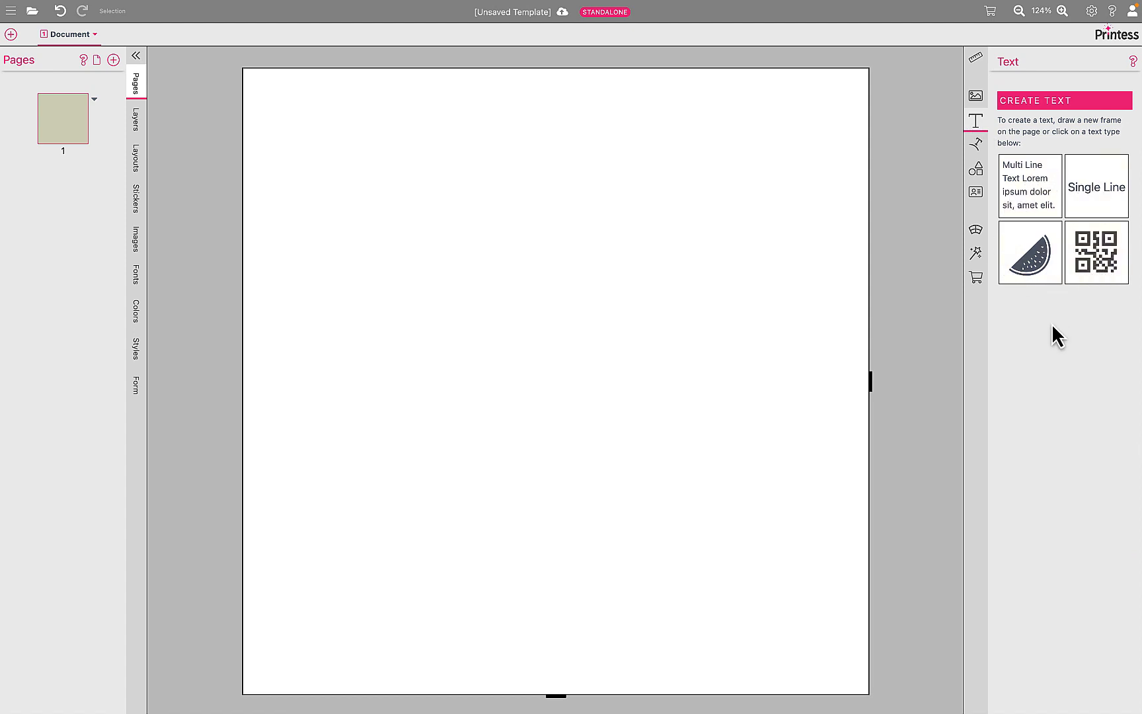
# Add a single-line text frame, enlarge it across the upper part of the page, and make its content editable for the buyer
pyautogui.click(1106, 210)
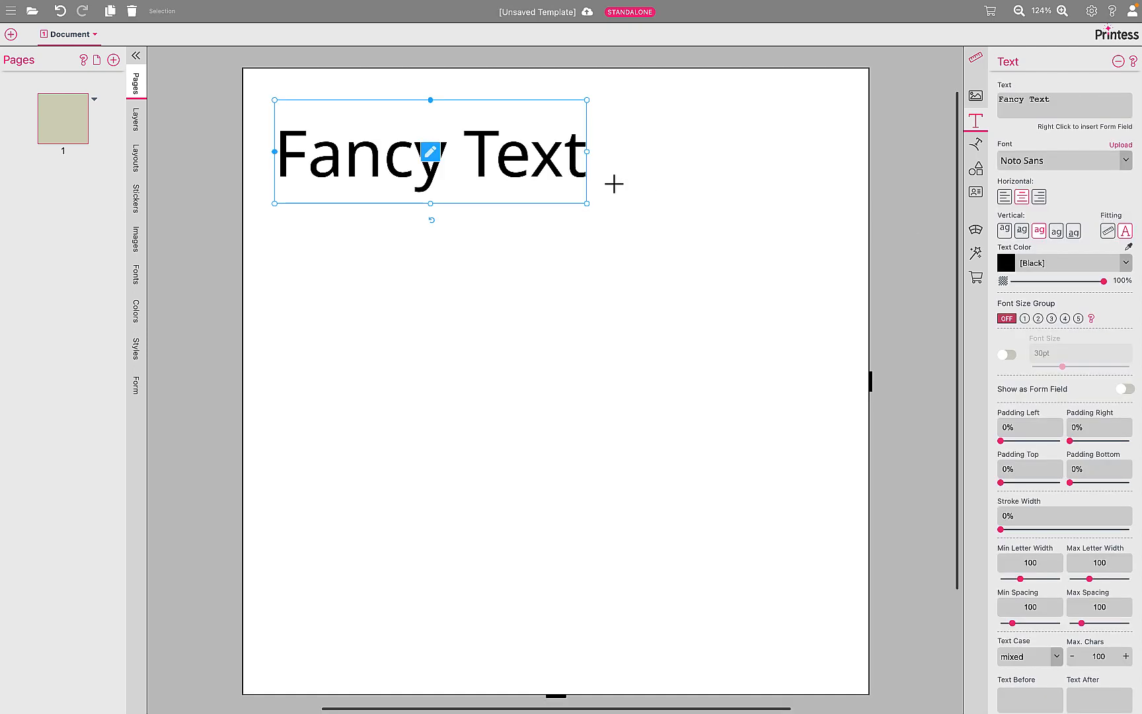
pyautogui.moveTo(587, 203); pyautogui.dragTo(801, 249)
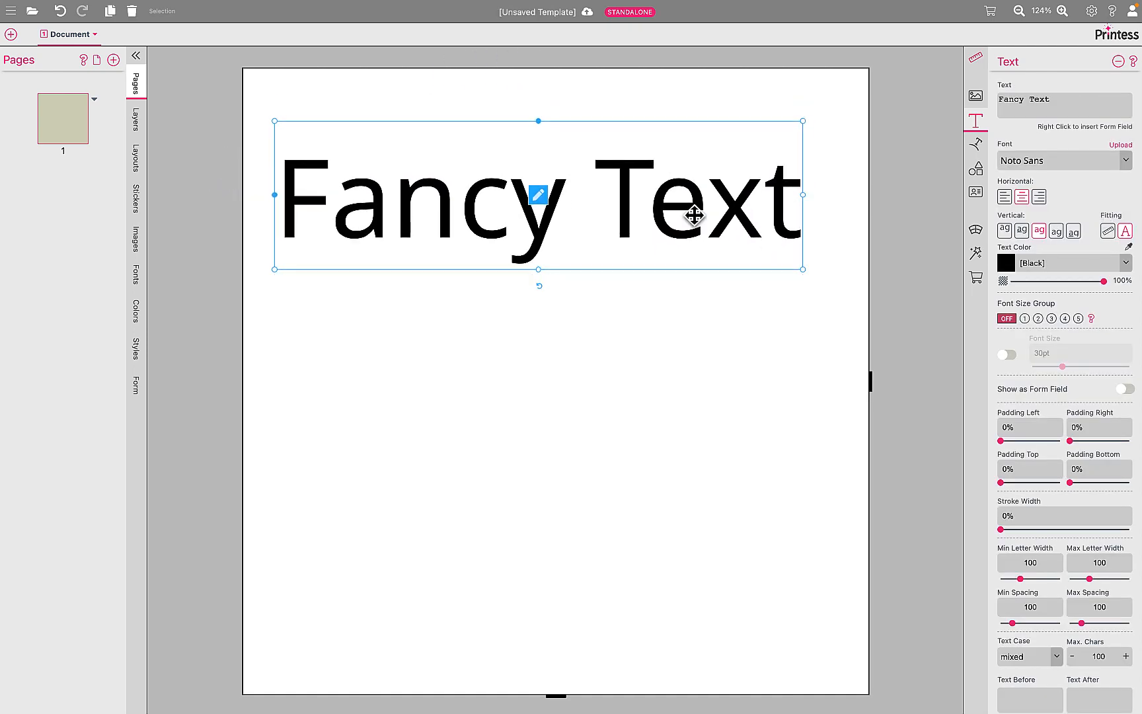
pyautogui.click(976, 278)
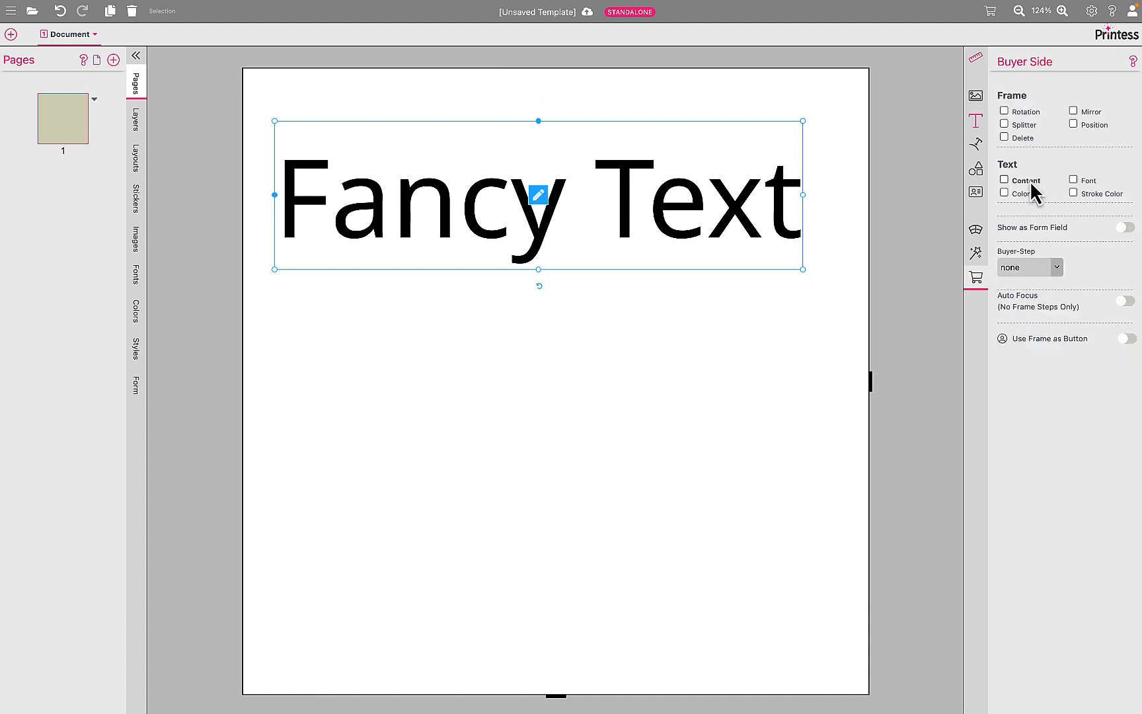
pyautogui.click(1004, 180)
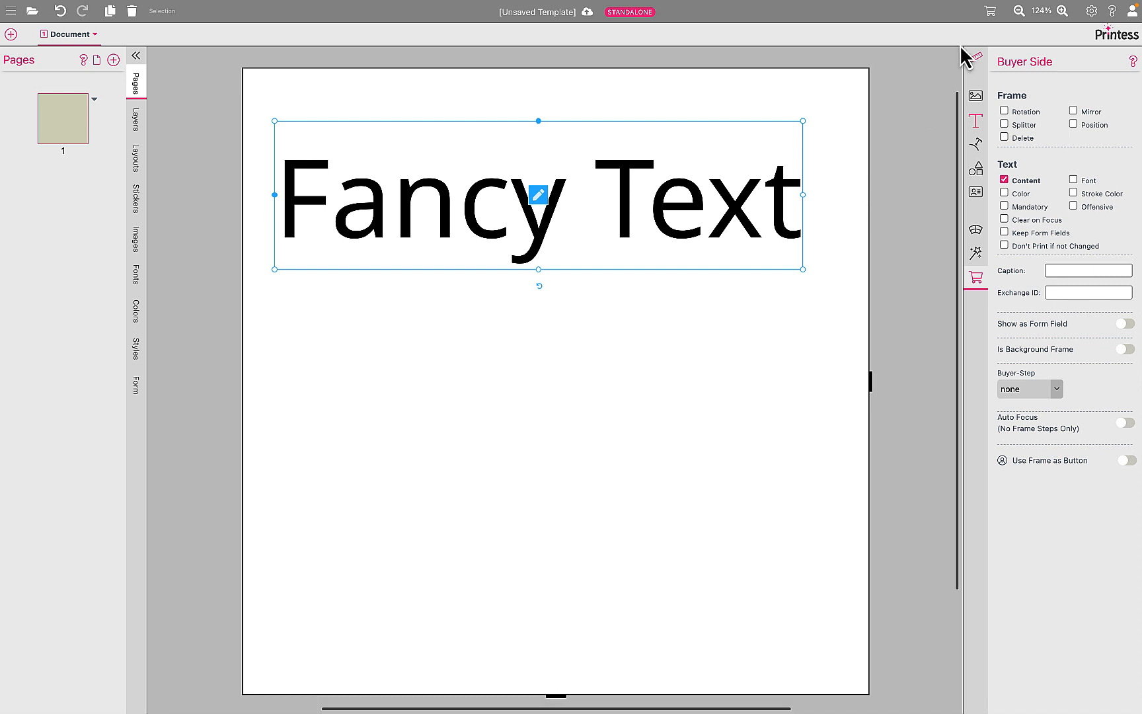
# Test content editing in the buyer preview by replacing the text with "Hello", and return to the template editor
pyautogui.click(991, 12)
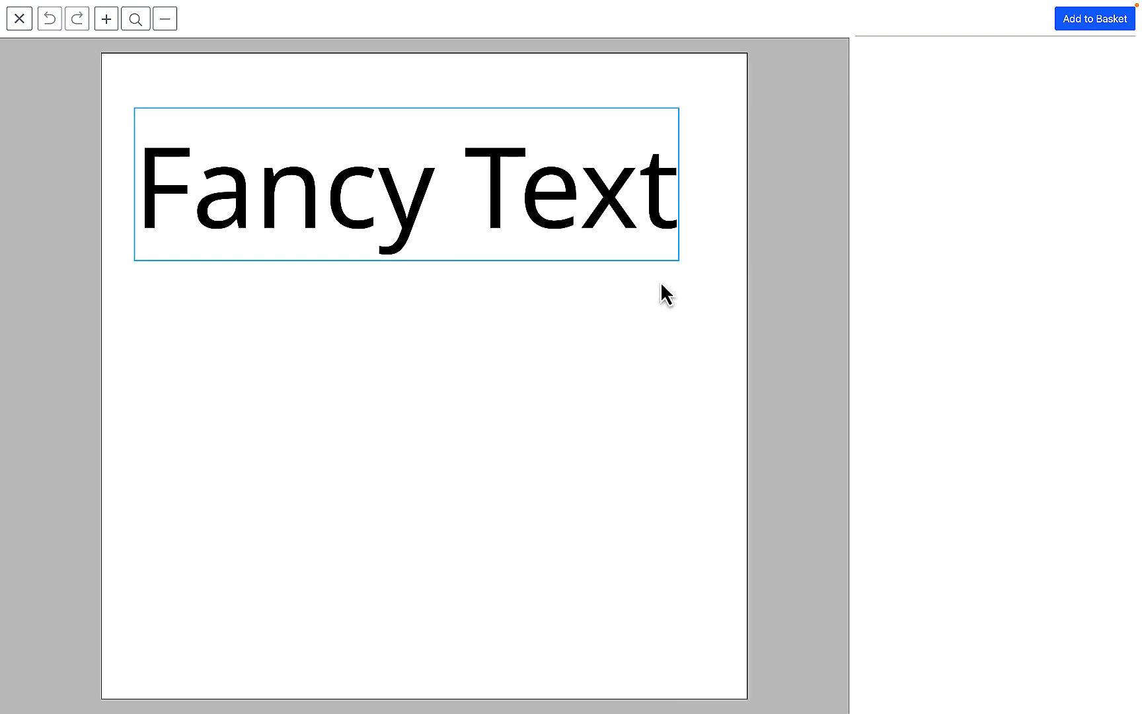
pyautogui.click(399, 195)
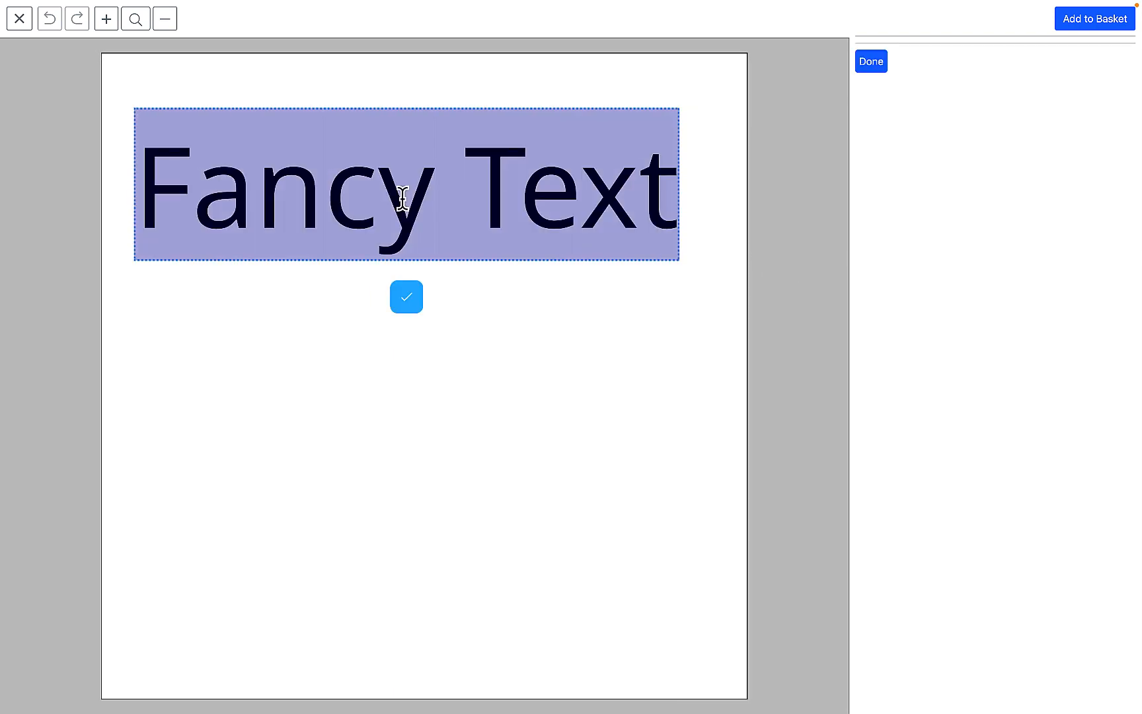
pyautogui.write('Hello')
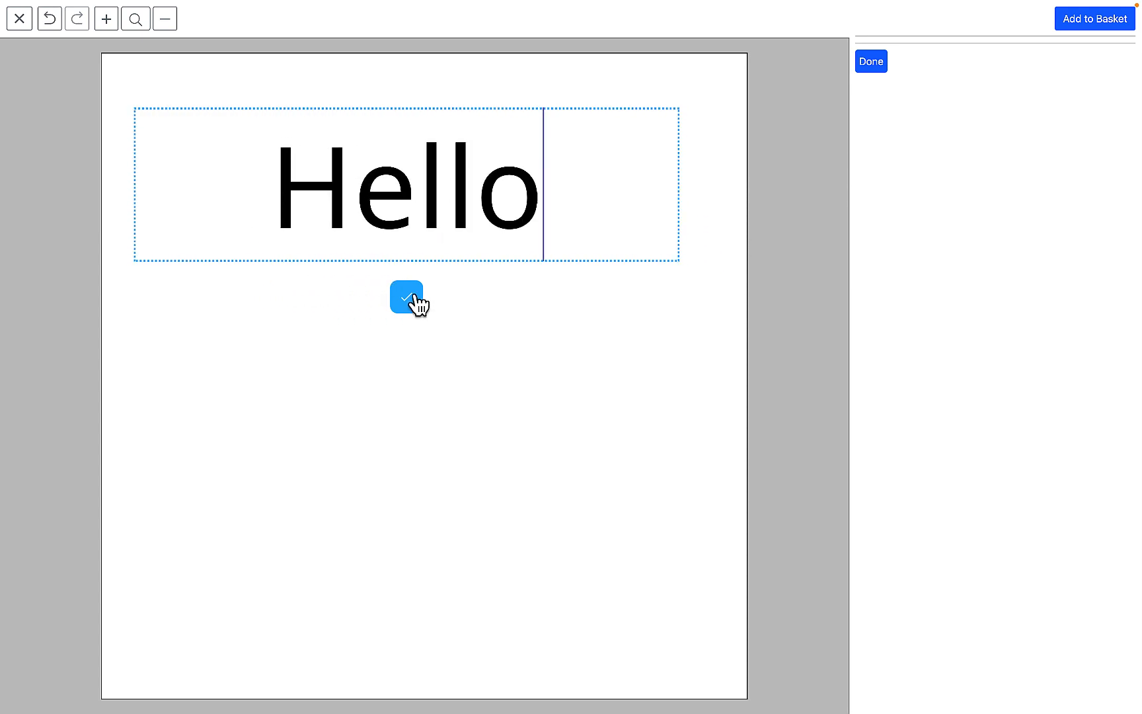
pyautogui.click(406, 297)
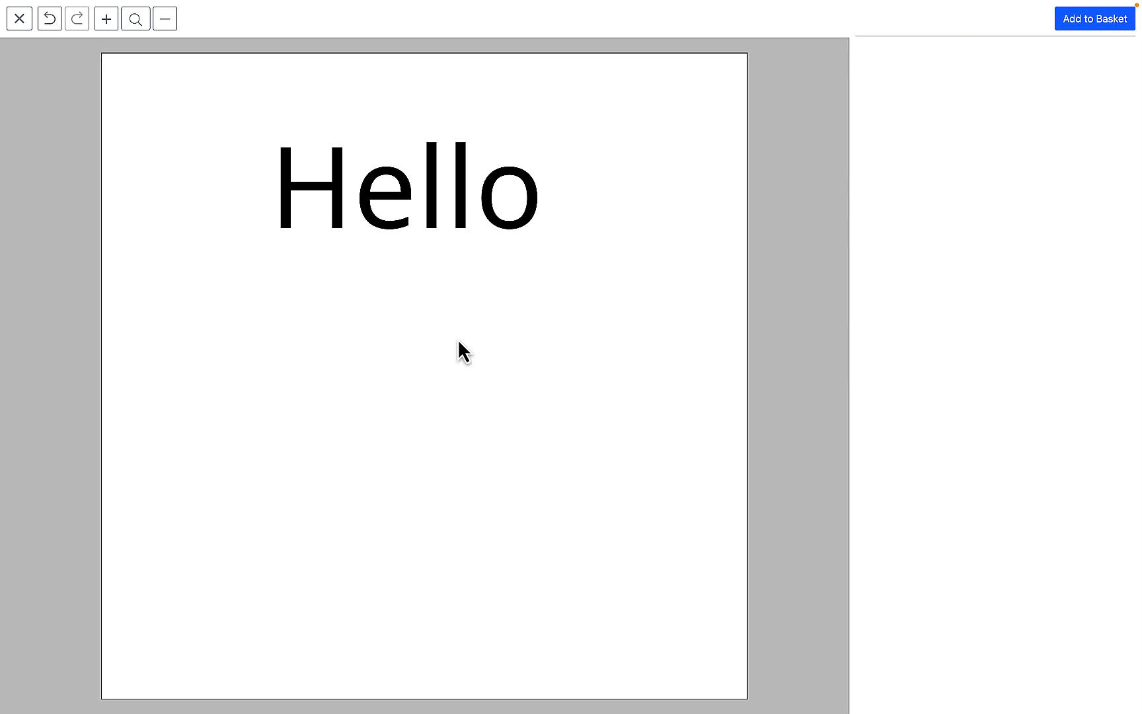
pyautogui.click(25, 21)
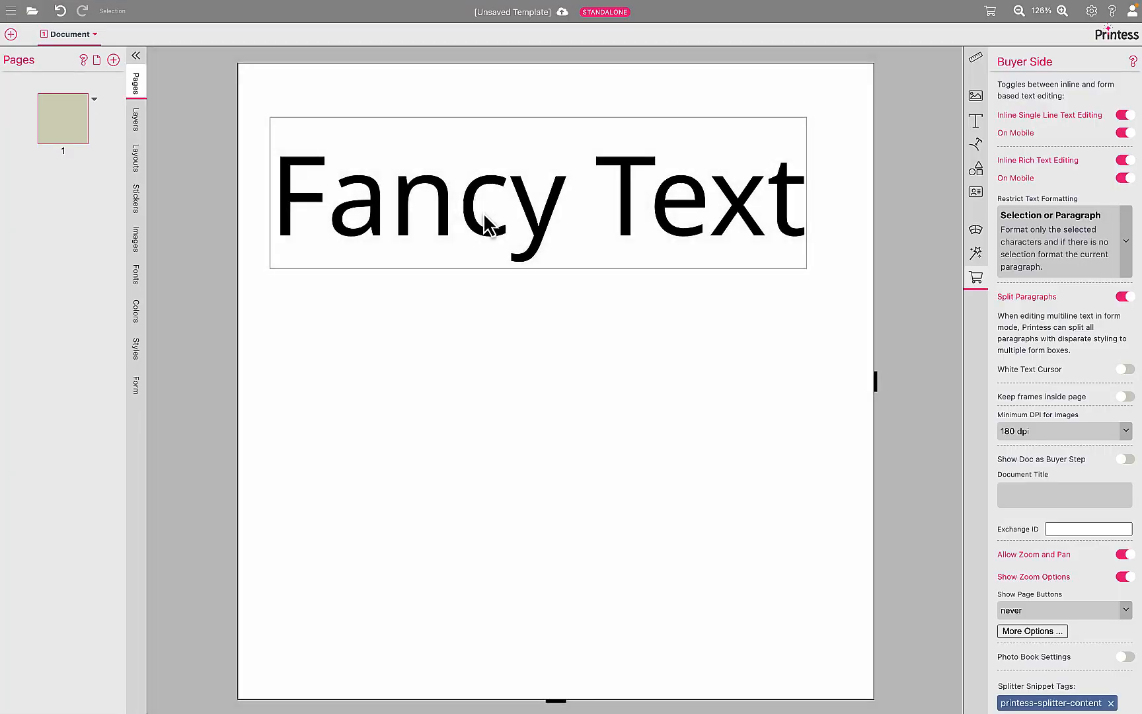
# Allow the buyer to change the color and font of the Fancy Text frame
pyautogui.click(482, 212)
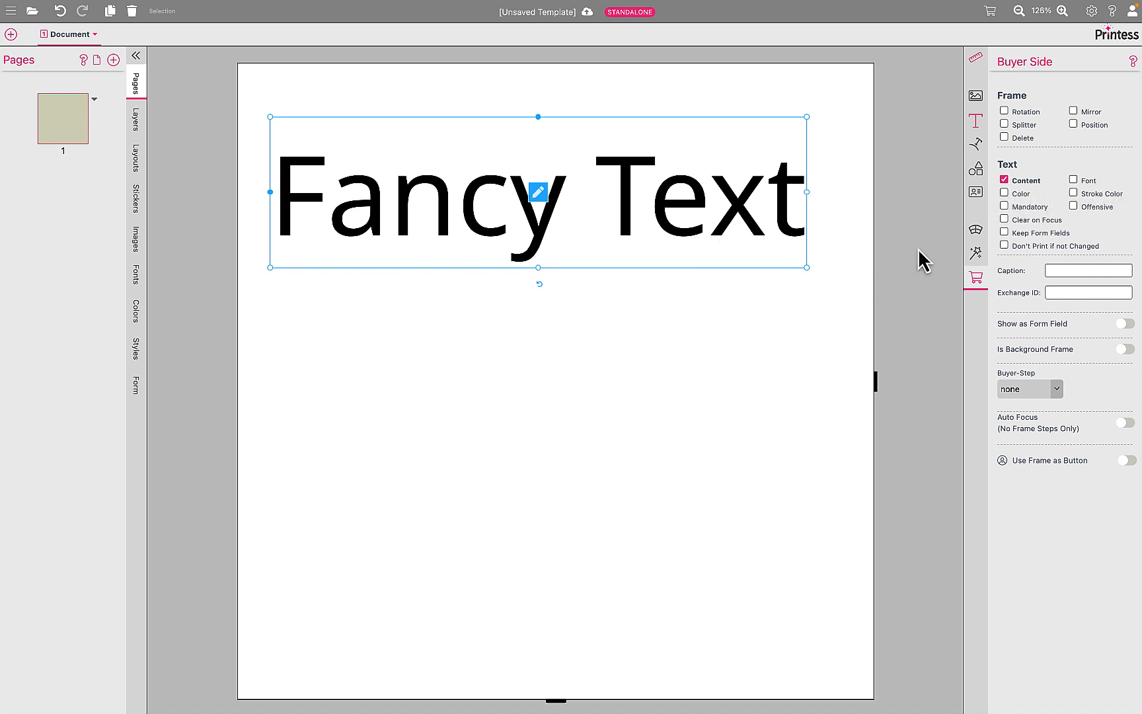
pyautogui.click(1022, 194)
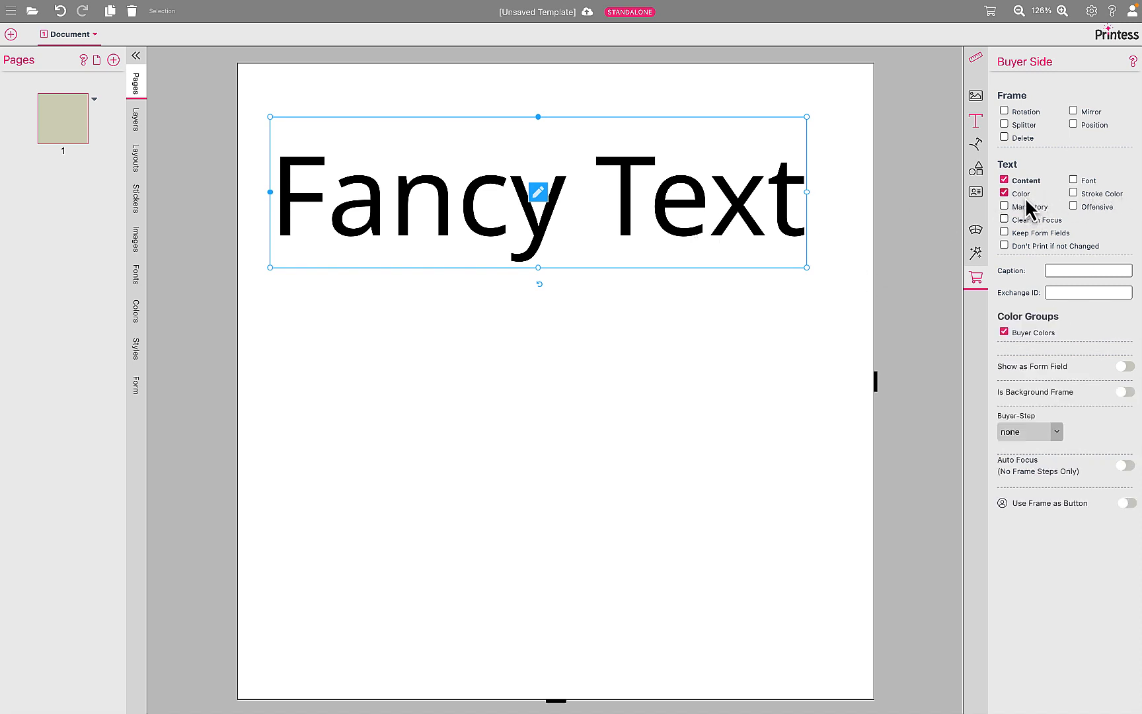
pyautogui.click(1087, 189)
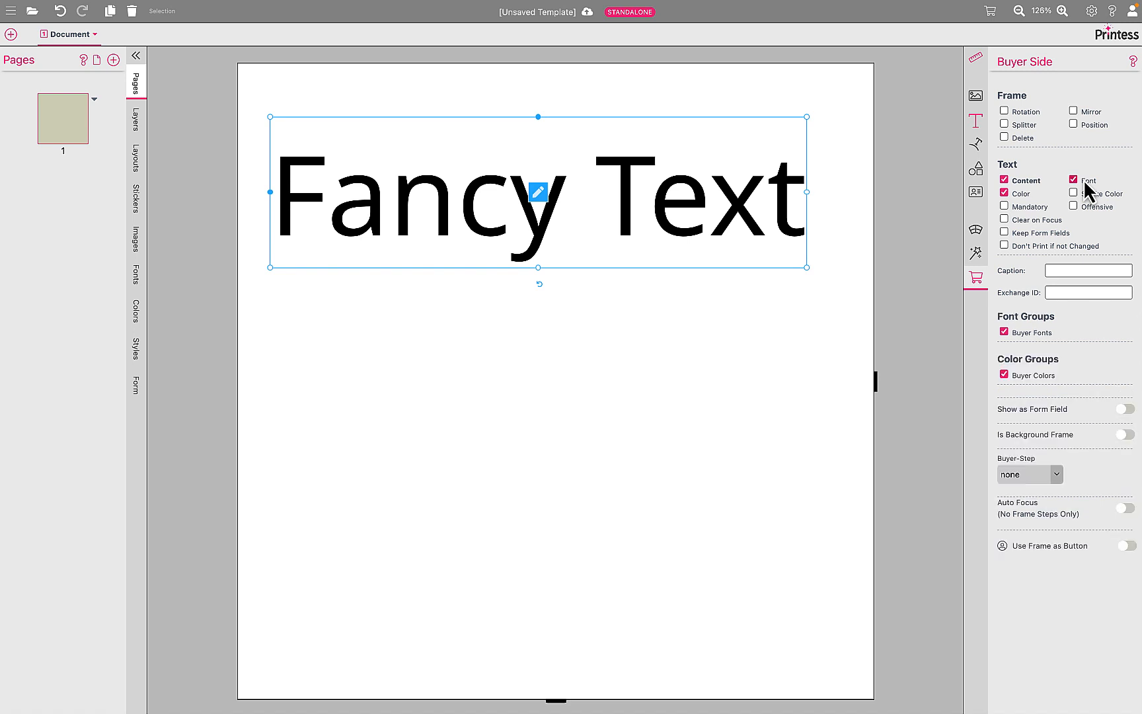
# Test the buyer preview by coloring the text pink and orange and checking its font list, and return to the editor
pyautogui.click(990, 12)
pyautogui.click(476, 195)
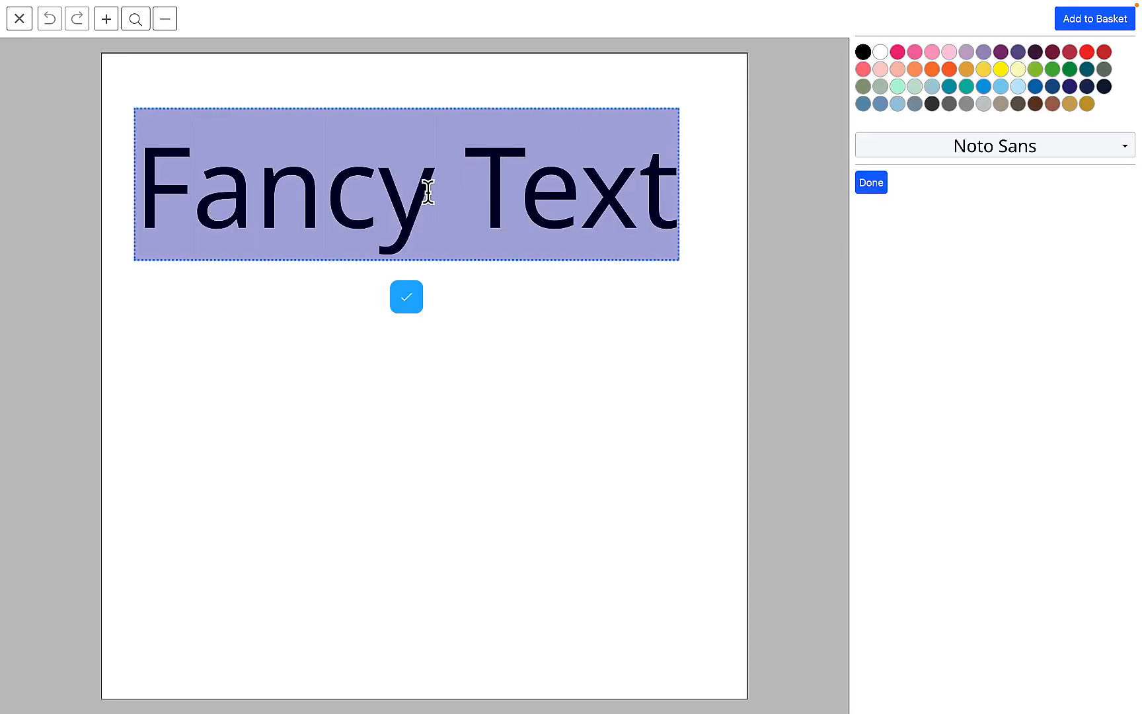
pyautogui.click(899, 53)
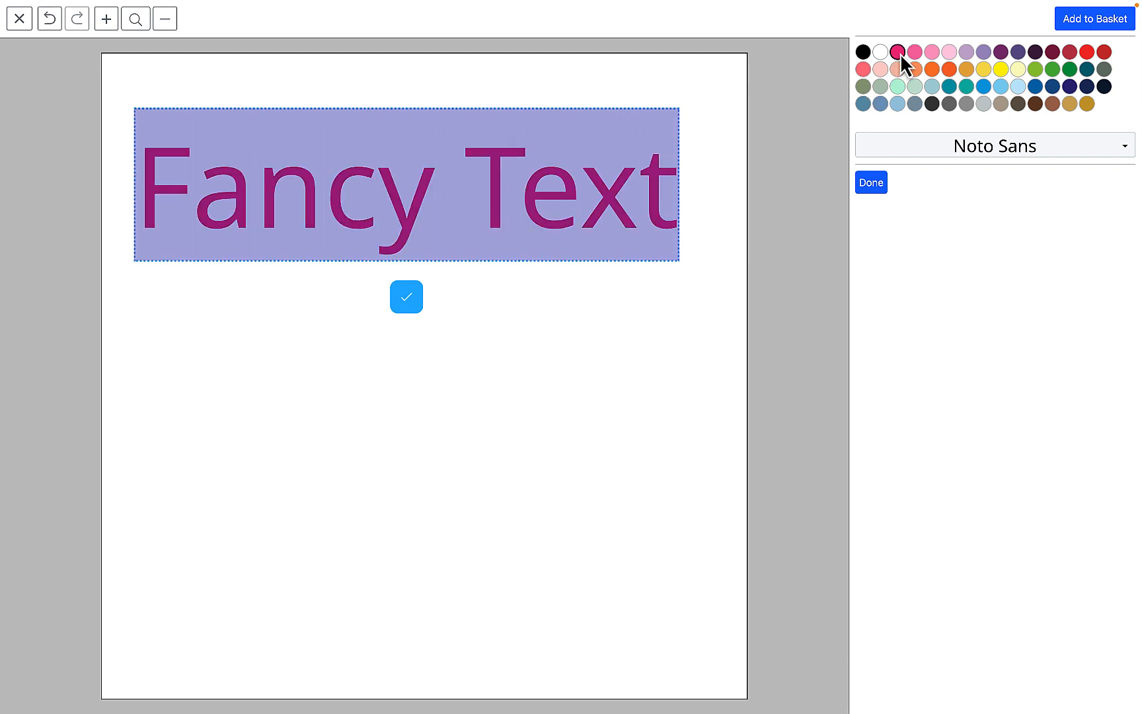
pyautogui.click(932, 70)
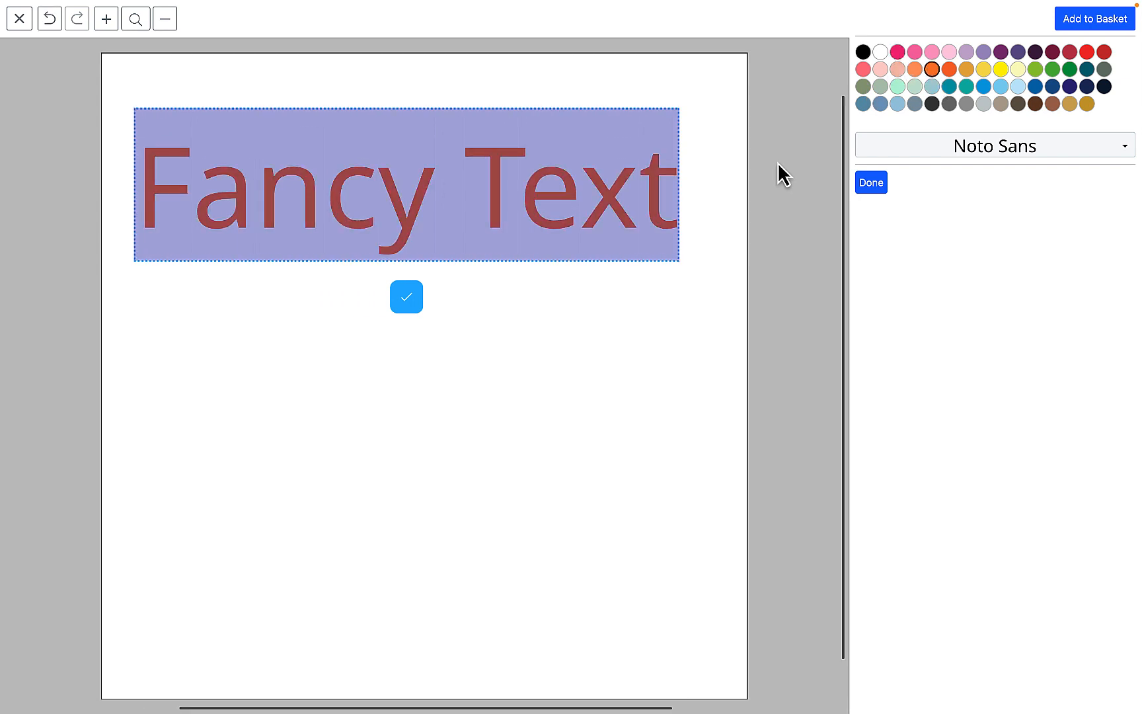
pyautogui.click(921, 146)
pyautogui.click(923, 180)
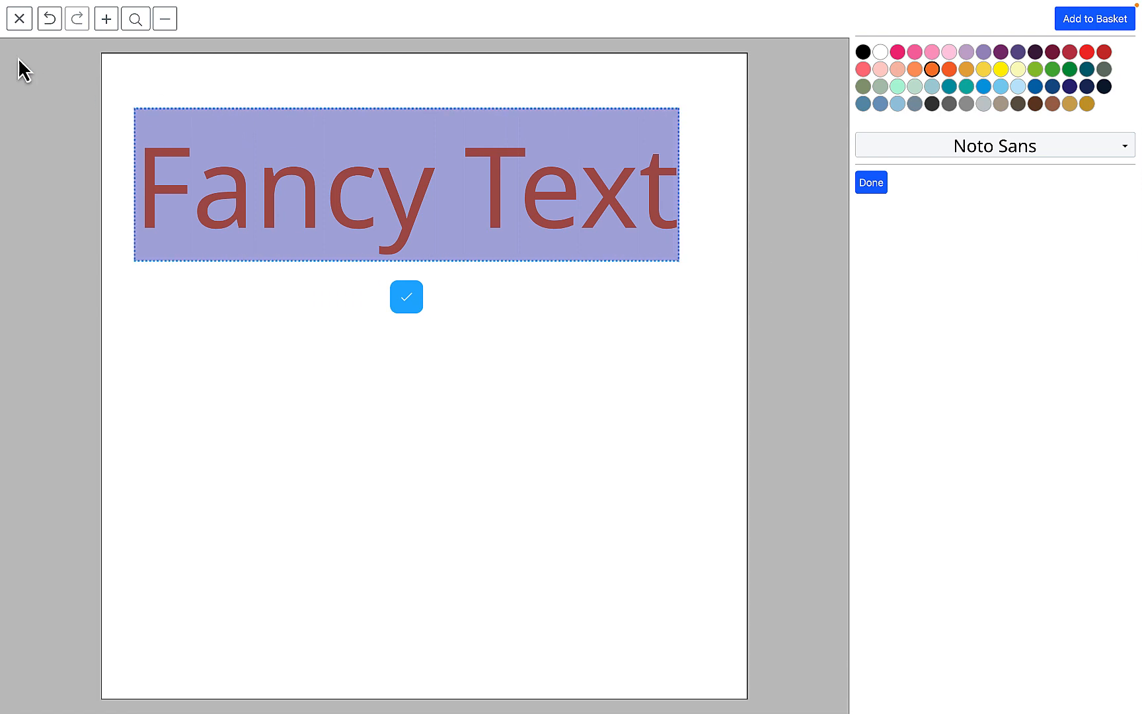
pyautogui.click(20, 20)
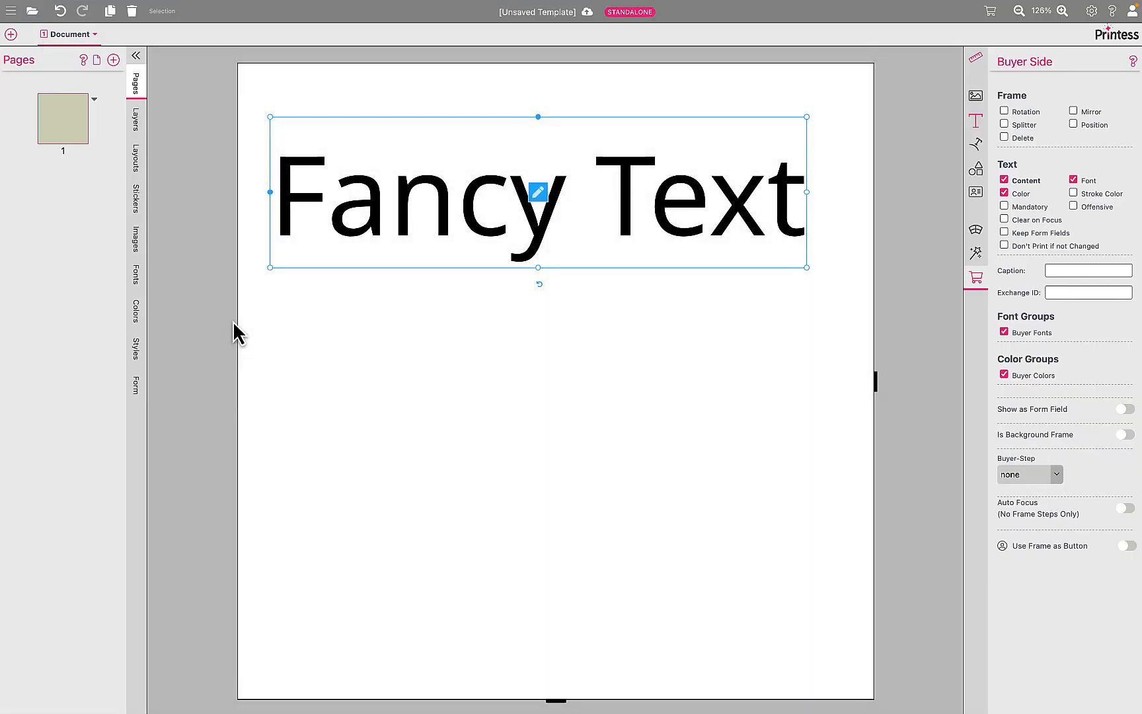
# Upload all font files from the Beispiel Fonts folder to the template's fonts
pyautogui.click(136, 276)
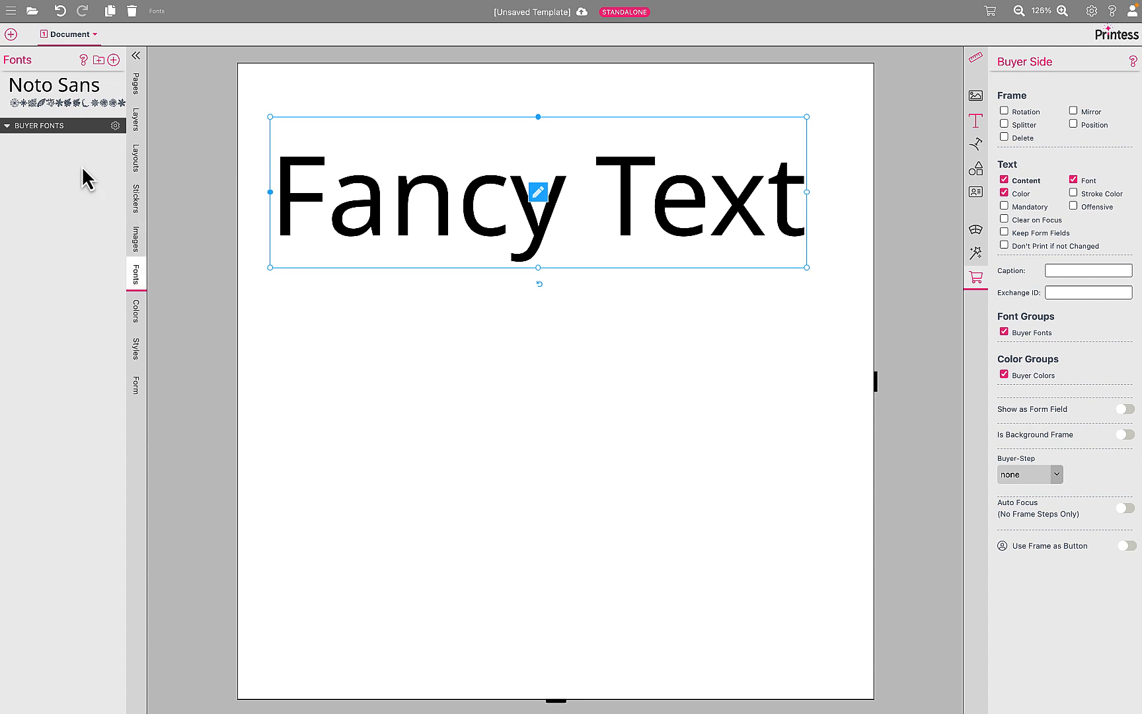
pyautogui.click(114, 60)
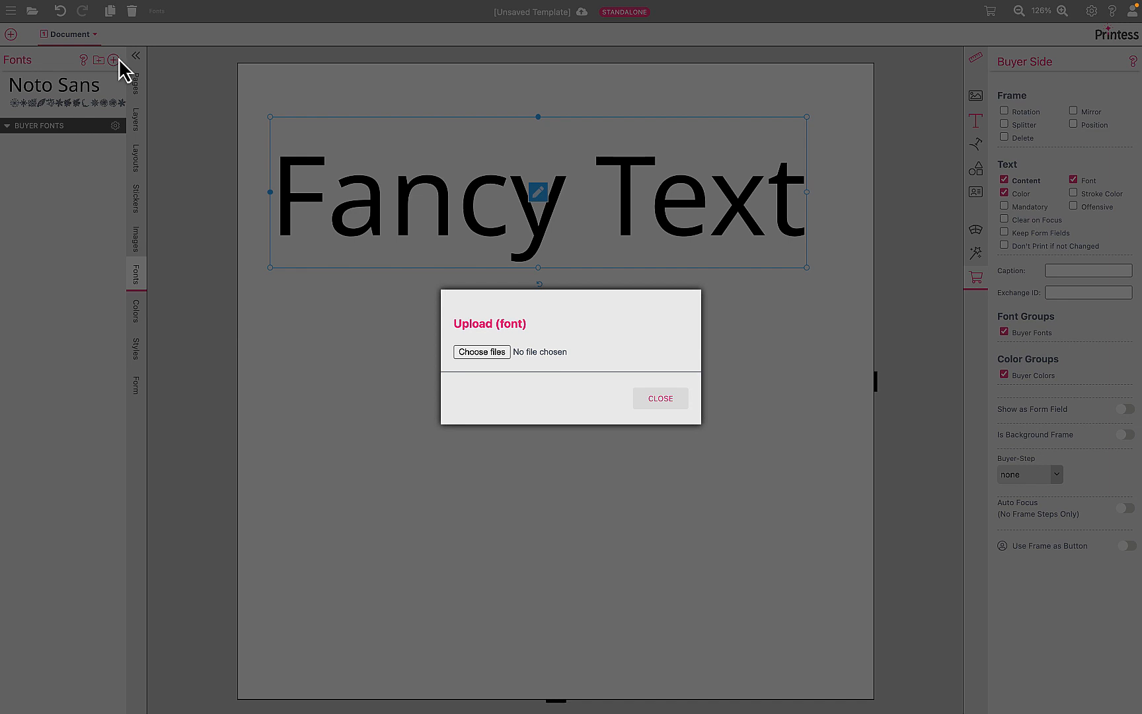
pyautogui.click(480, 352)
pyautogui.press('super+a')
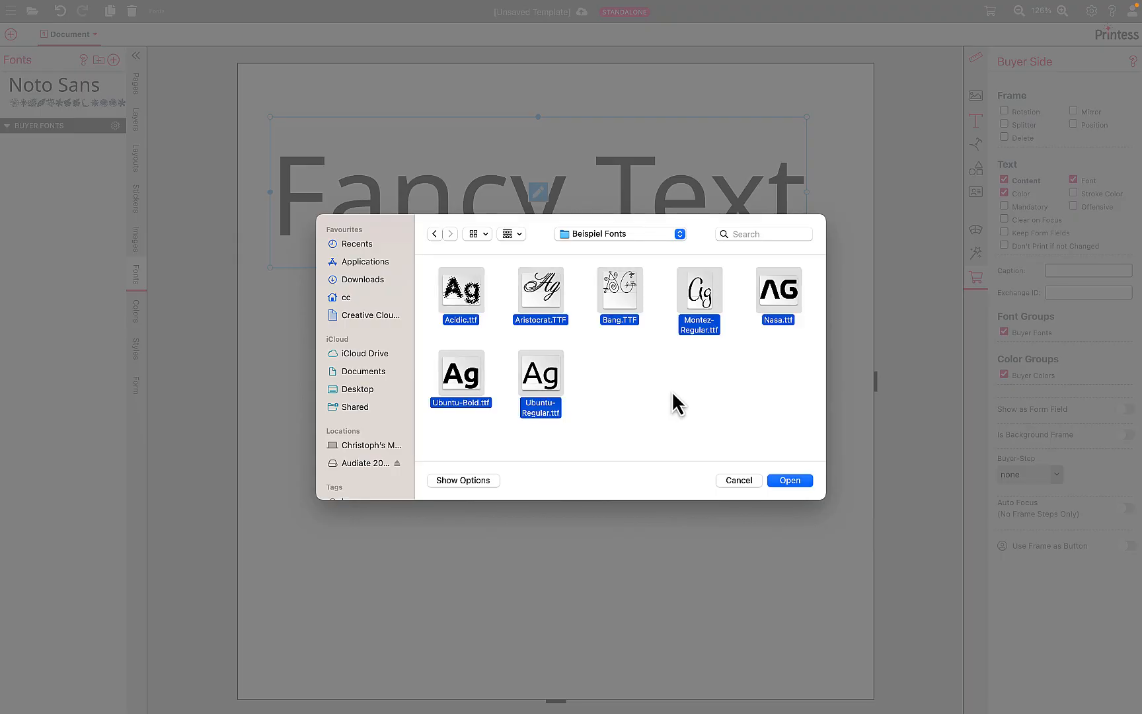
pyautogui.click(801, 481)
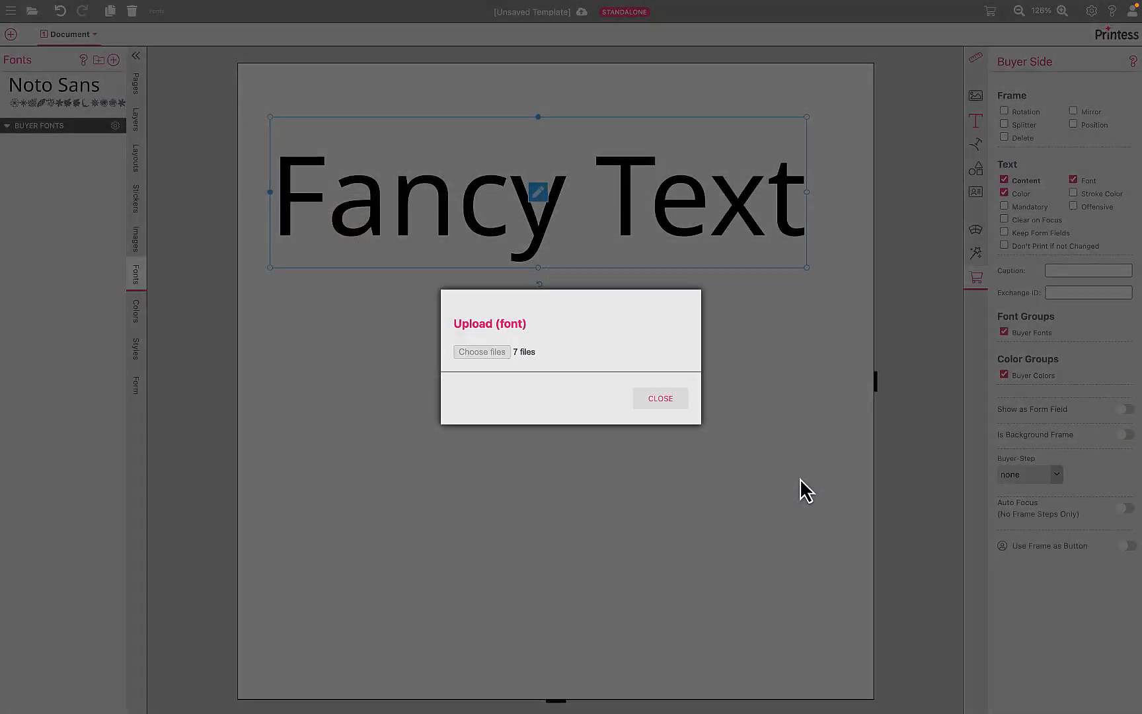
# Try the uploaded fonts on the text frame, ending with Ubuntu Bold, and move the fonts from Ubuntu Bold through Acidic into the Buyer Fonts group
pyautogui.click(706, 220)
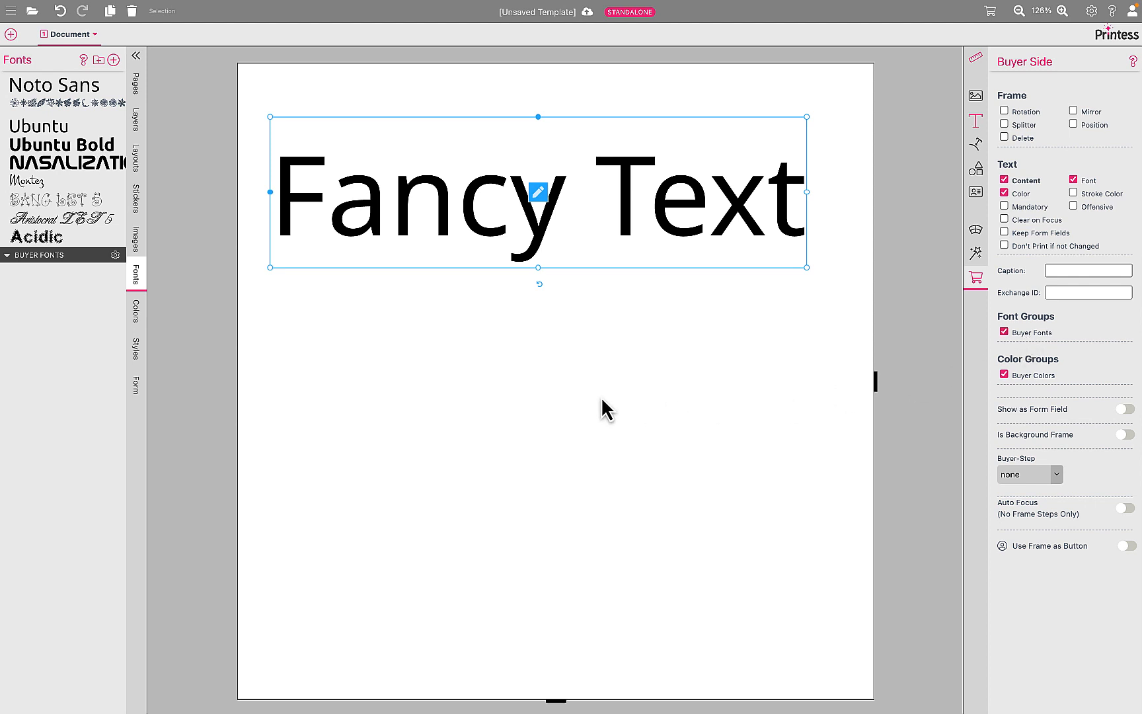
pyautogui.click(53, 240)
pyautogui.click(53, 220)
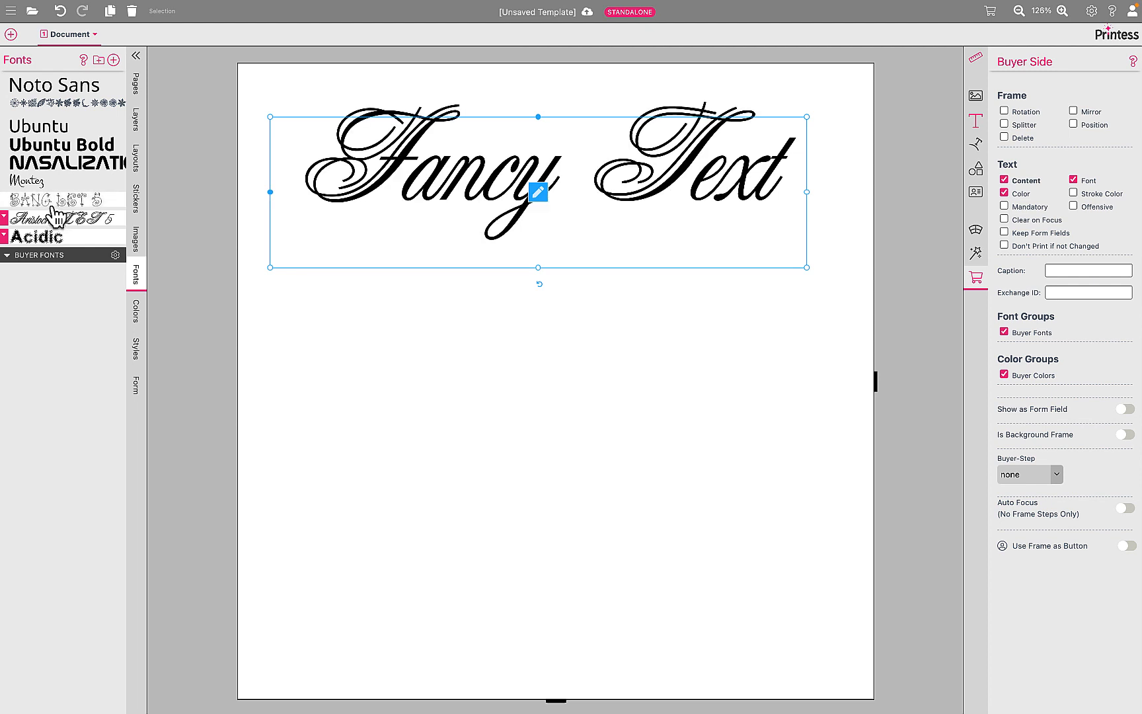
pyautogui.click(53, 202)
pyautogui.click(57, 162)
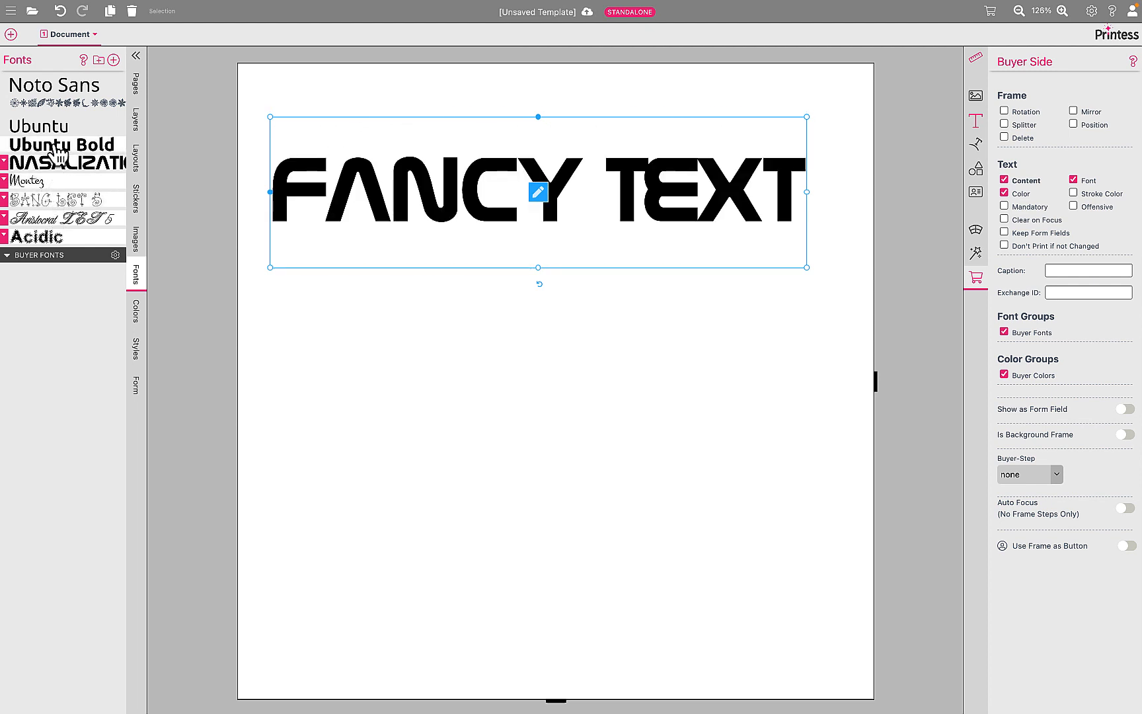
pyautogui.click(58, 147)
pyautogui.moveTo(57, 146); pyautogui.dragTo(58, 255)
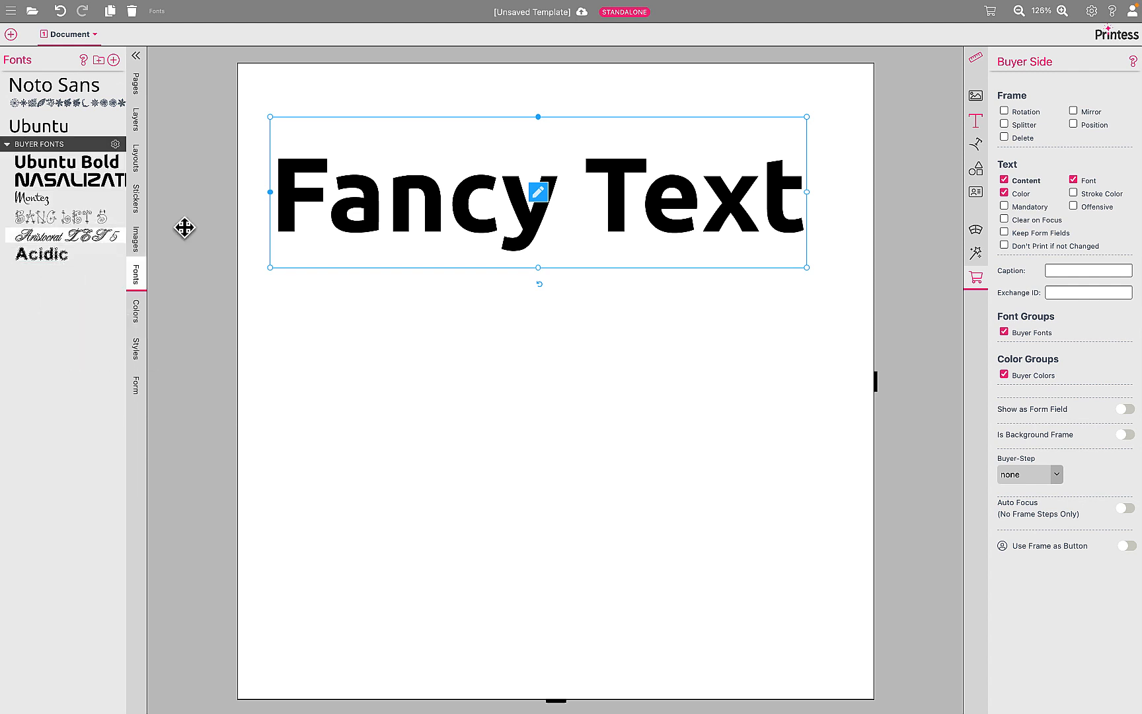
# Open the buyer preview and check which fonts are offered for the text
pyautogui.click(990, 12)
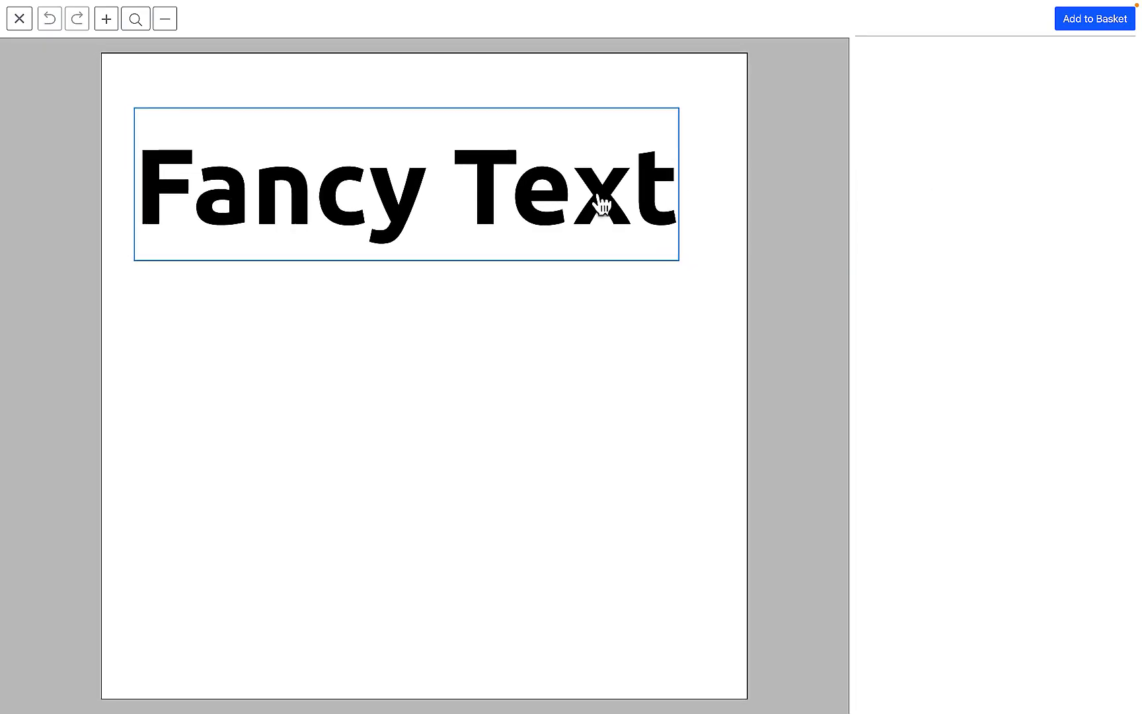
pyautogui.click(596, 193)
pyautogui.click(1004, 149)
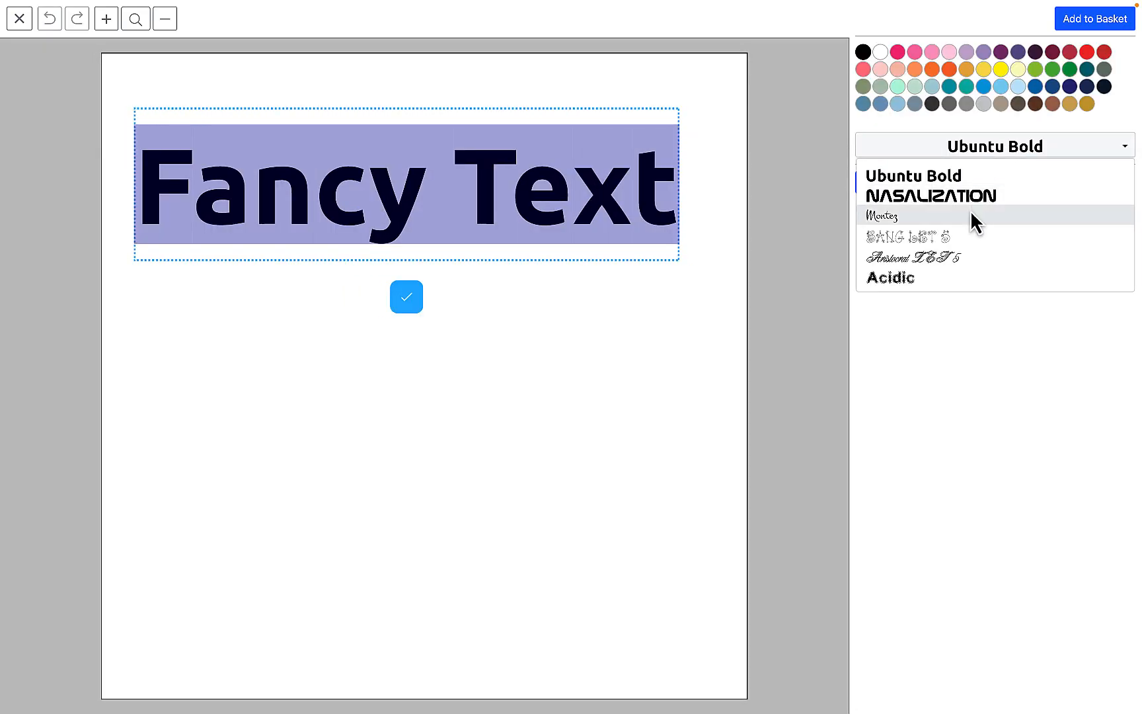
pyautogui.click(965, 231)
pyautogui.click(742, 214)
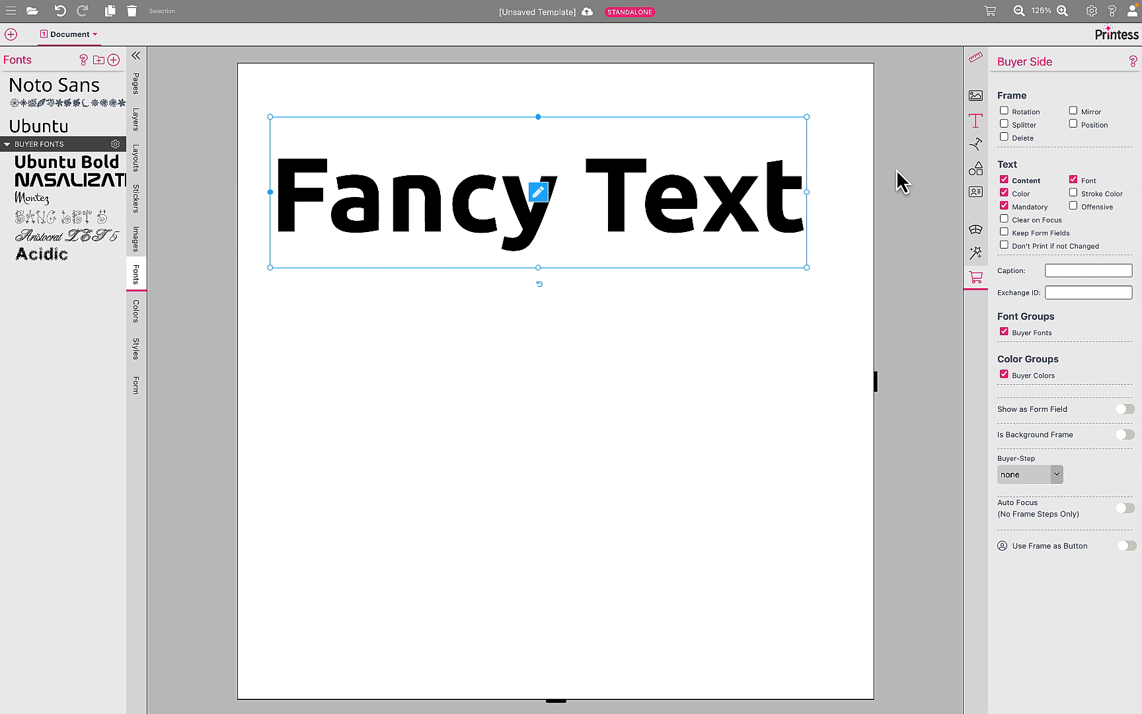
# Test the mandatory text setting in the buyer preview by trying to add the unedited text to the basket
pyautogui.click(990, 14)
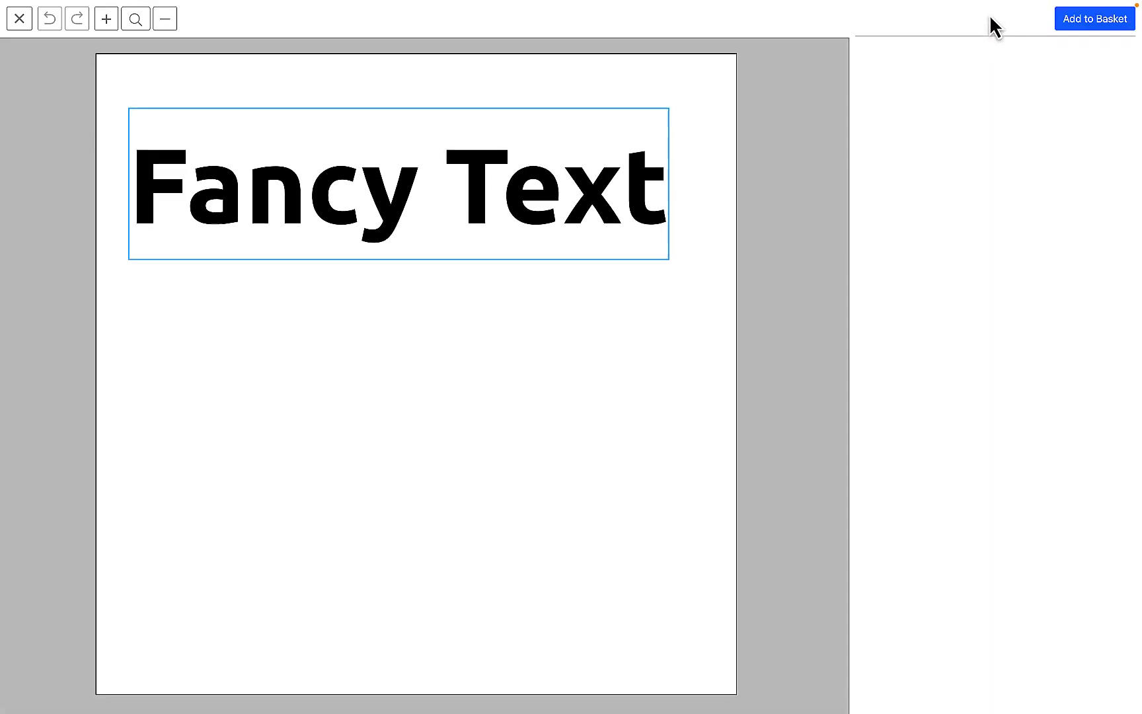
pyautogui.click(532, 195)
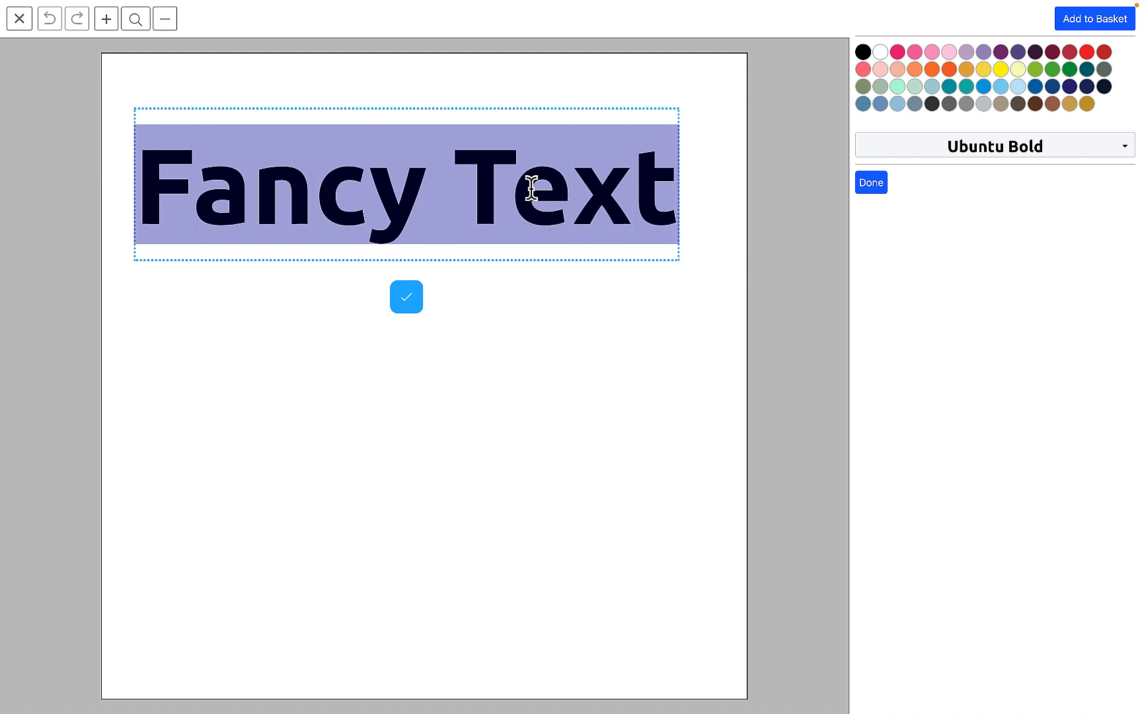
pyautogui.click(736, 185)
pyautogui.click(1070, 26)
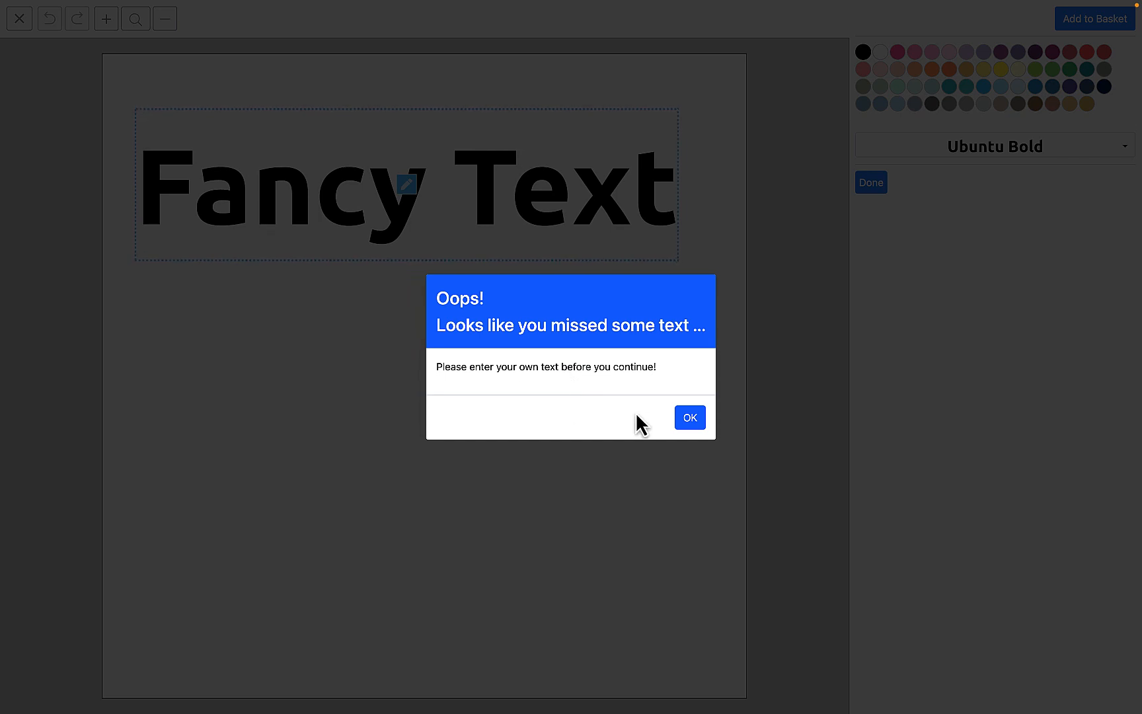
pyautogui.click(689, 419)
# Edit the preview text to "FancyaaText", test adding it to the basket, and cancel creating print files
pyautogui.click(407, 181)
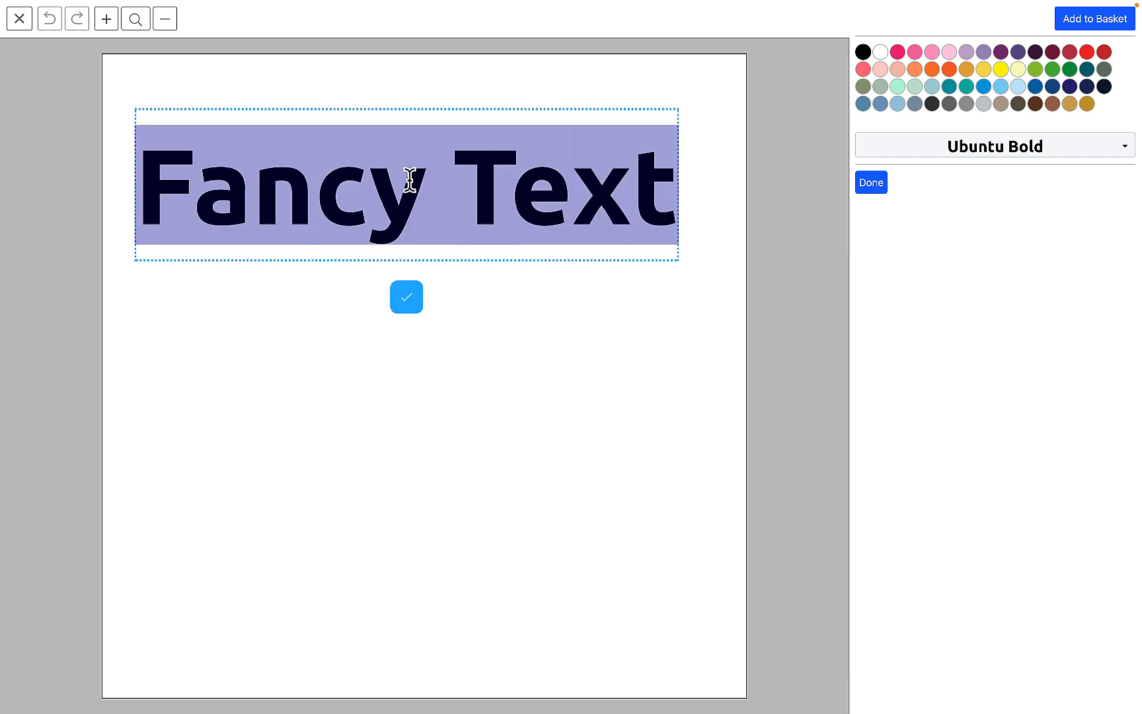
pyautogui.click(410, 179)
pyautogui.press('Delete')
pyautogui.write('aa')
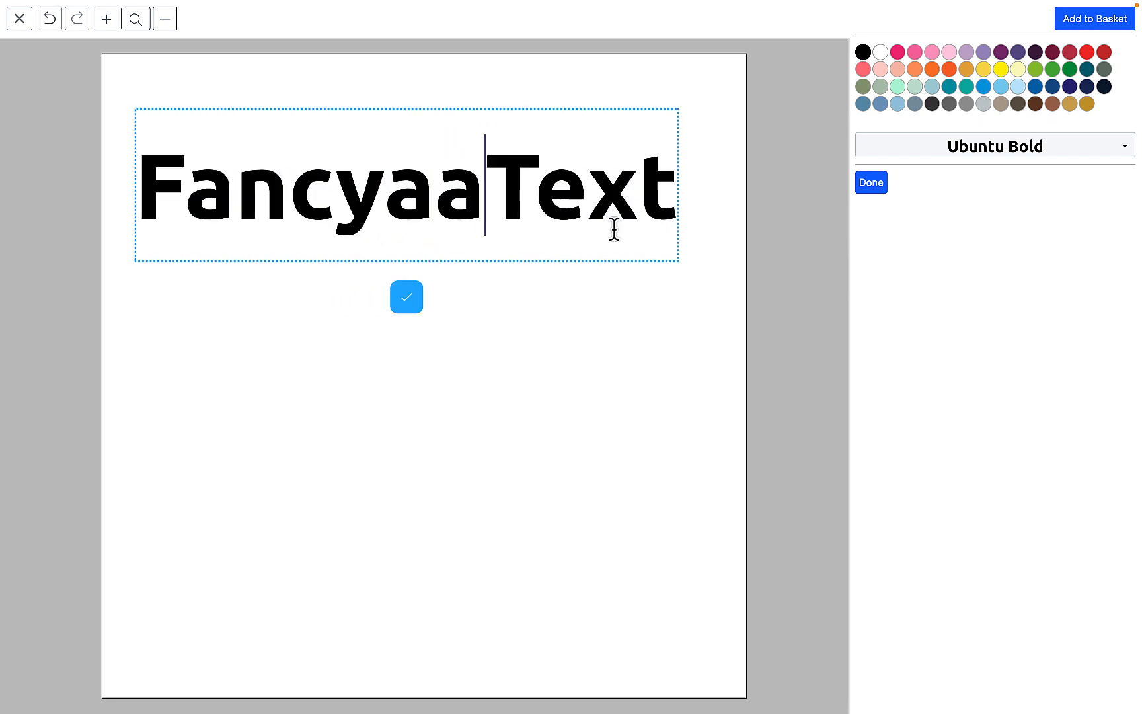
pyautogui.click(598, 308)
pyautogui.click(1081, 21)
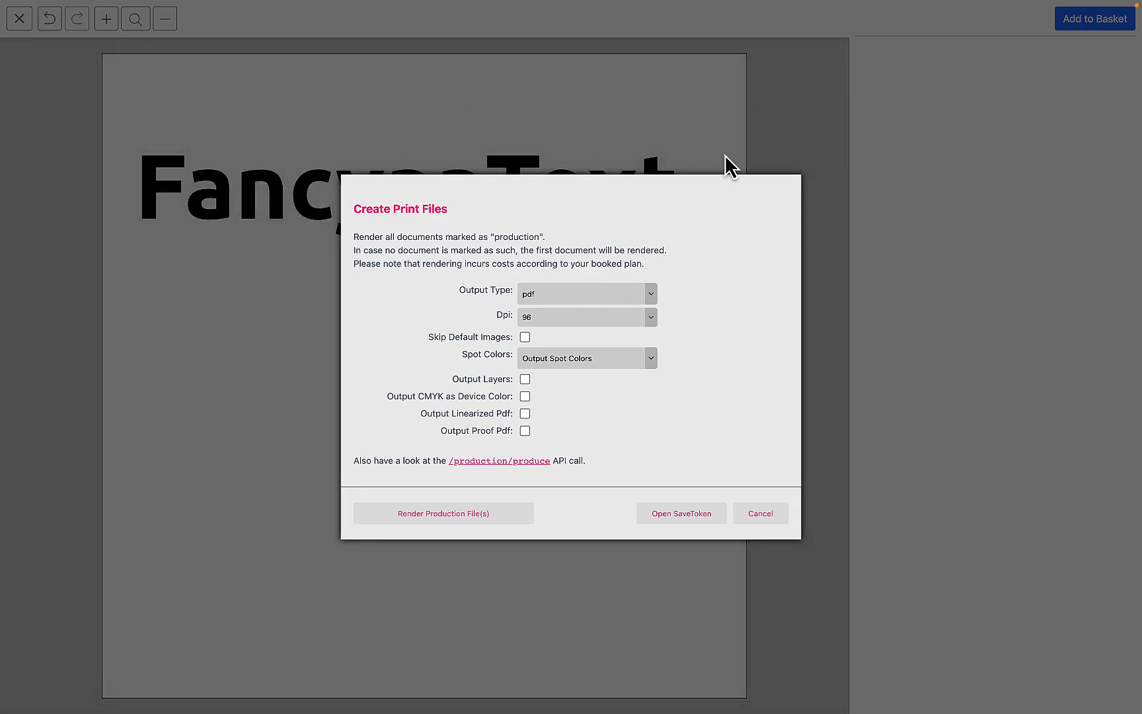
pyautogui.click(761, 513)
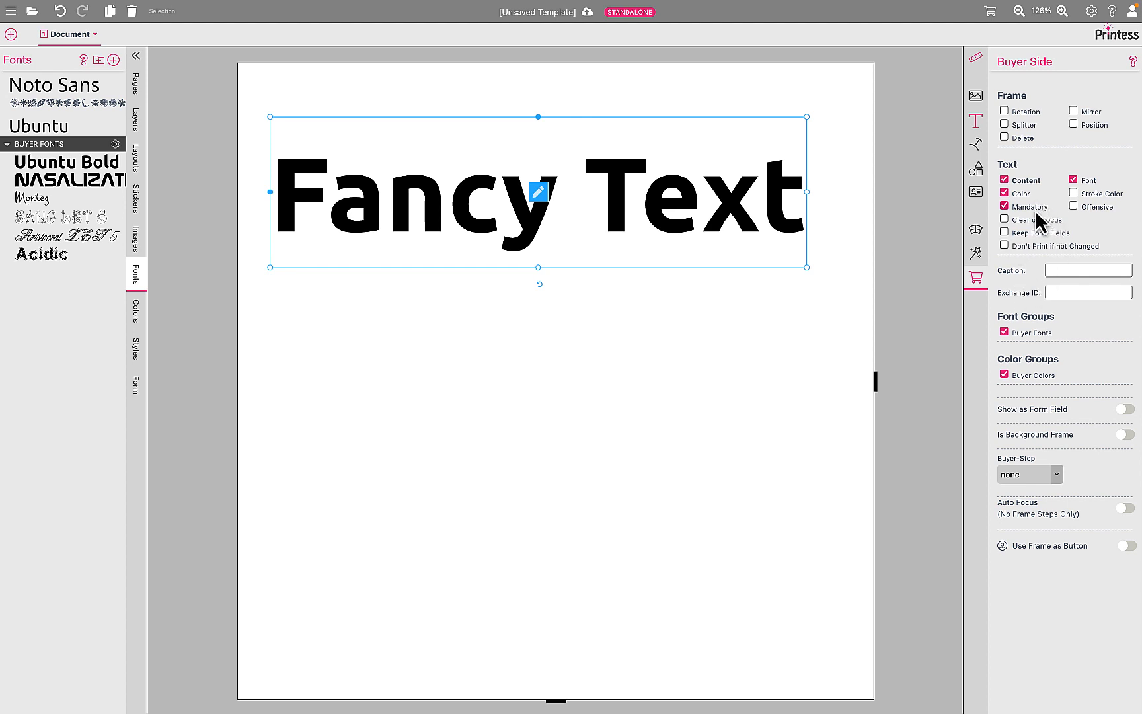
# Replace the text frame's Mandatory setting with Don't Print if not Changed and render a production PDF of the unedited text from the buyer preview
pyautogui.click(1030, 247)
pyautogui.click(991, 12)
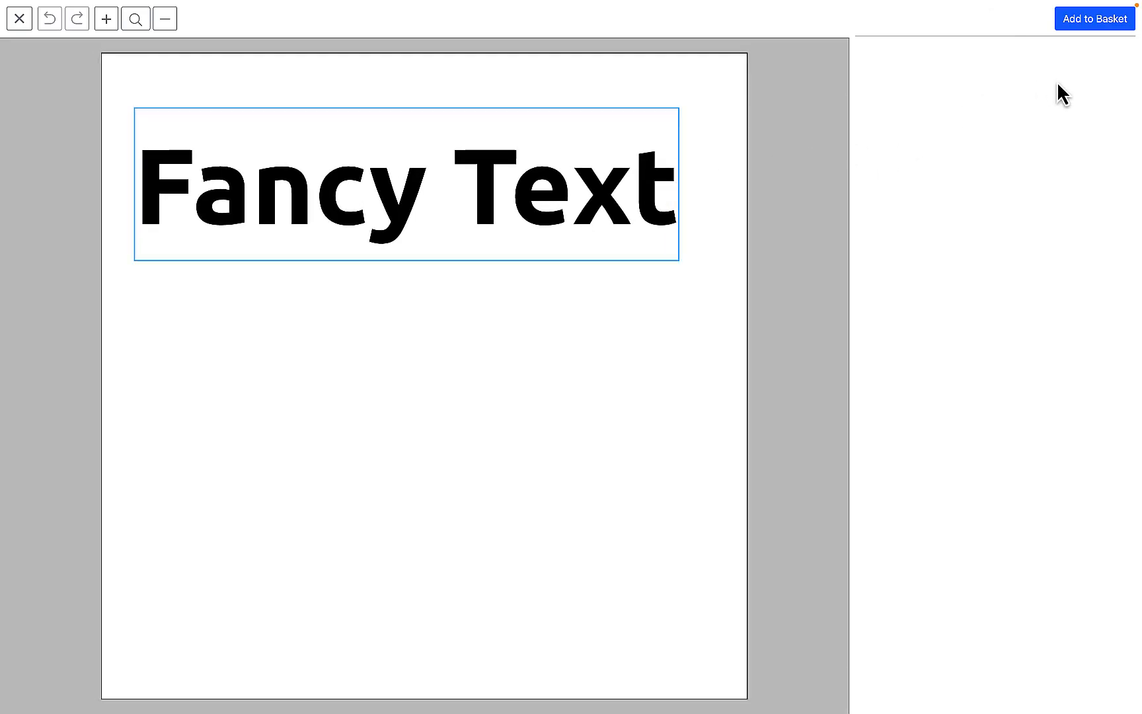
pyautogui.click(1093, 18)
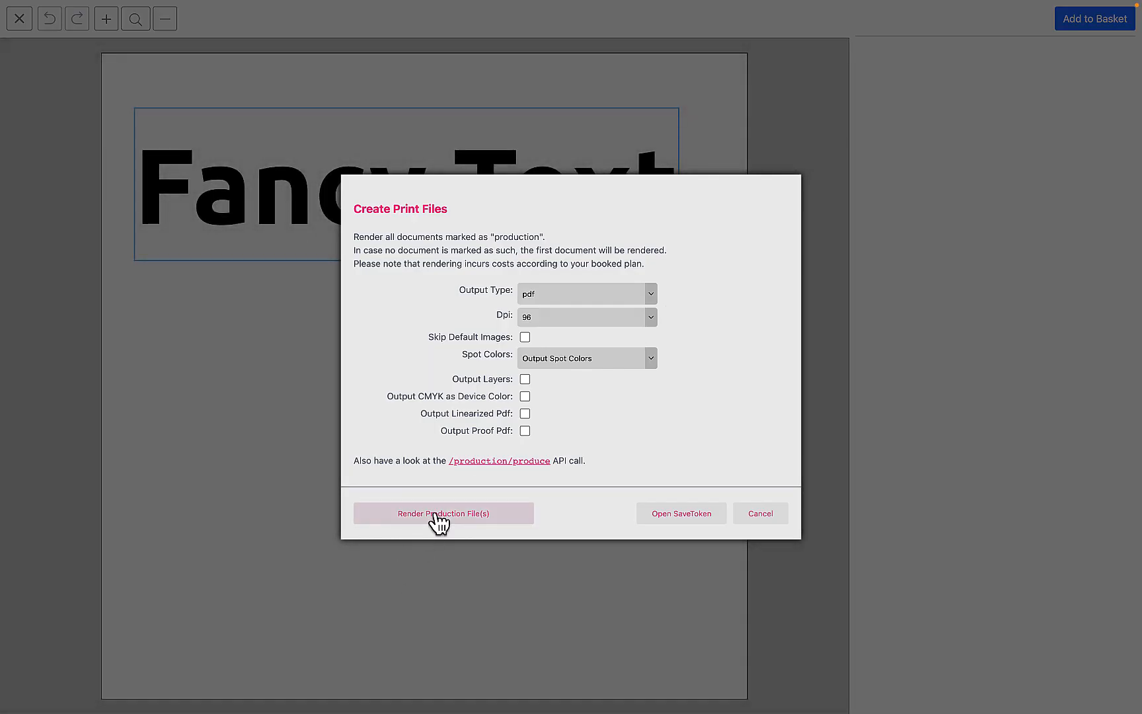
pyautogui.click(439, 521)
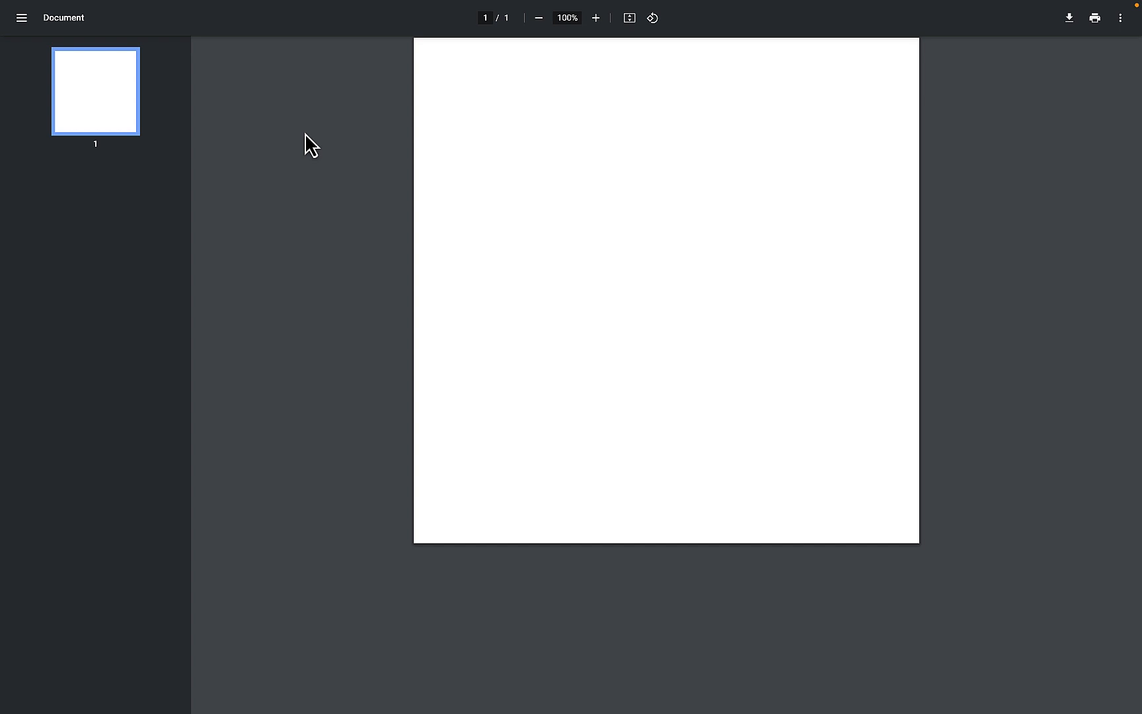
pyautogui.hotkey('ctrl', 'Left')
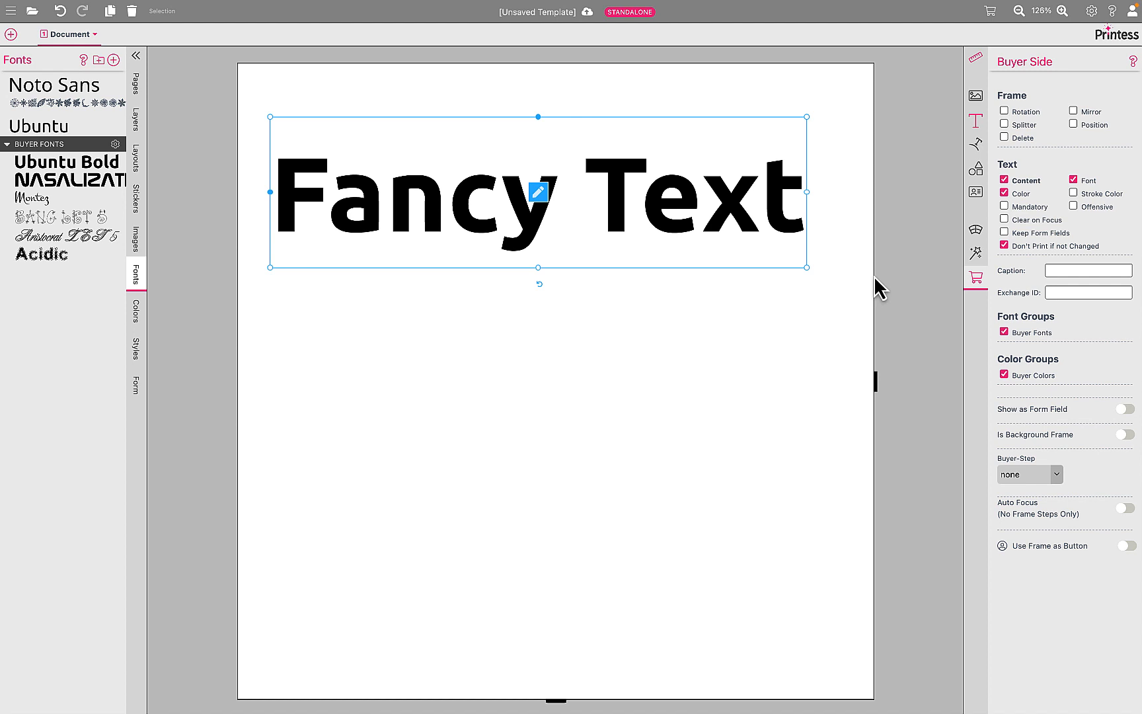
# Try inline editing of the "Fancy Text" wording directly in its frame, leaving the wording as it was
pyautogui.click(539, 193)
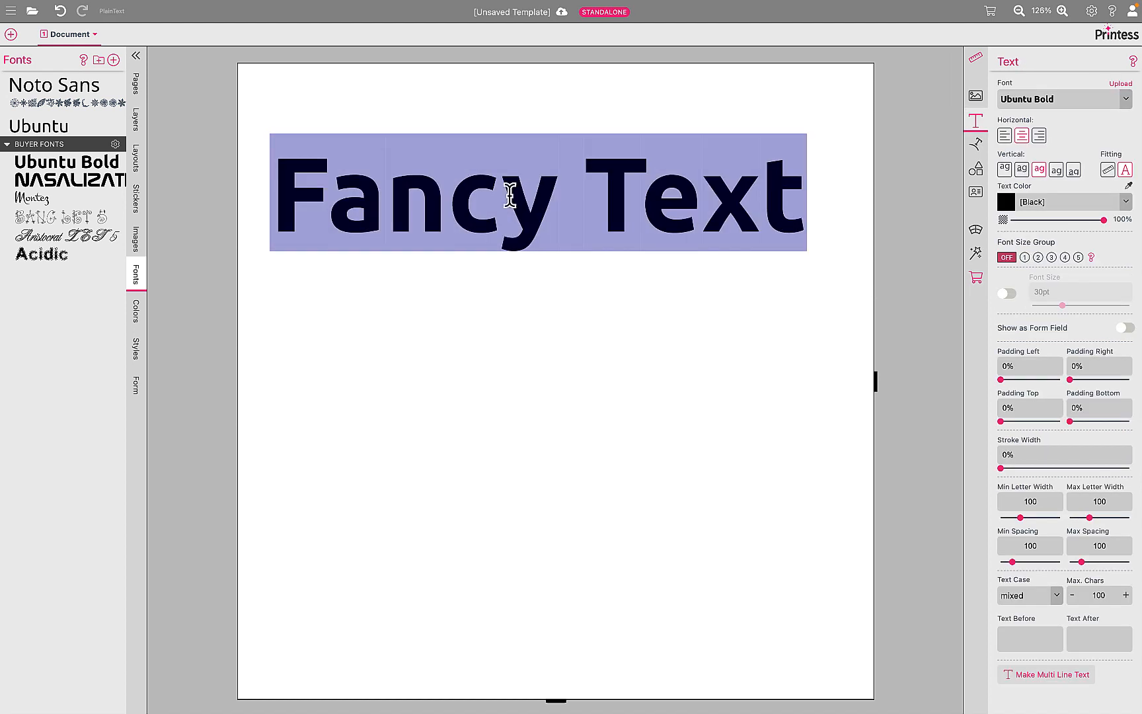
pyautogui.click(509, 192)
pyautogui.write('ss')
pyautogui.press('BackSpace')
pyautogui.press('BackSpace')
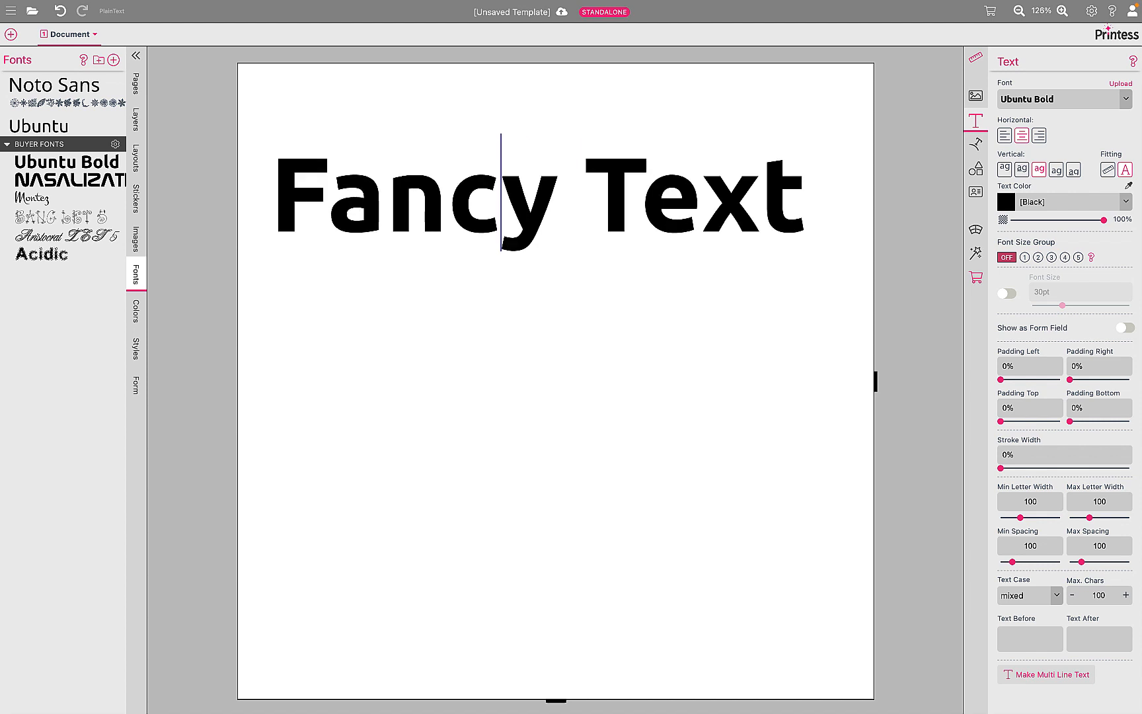
pyautogui.click(563, 95)
pyautogui.click(573, 194)
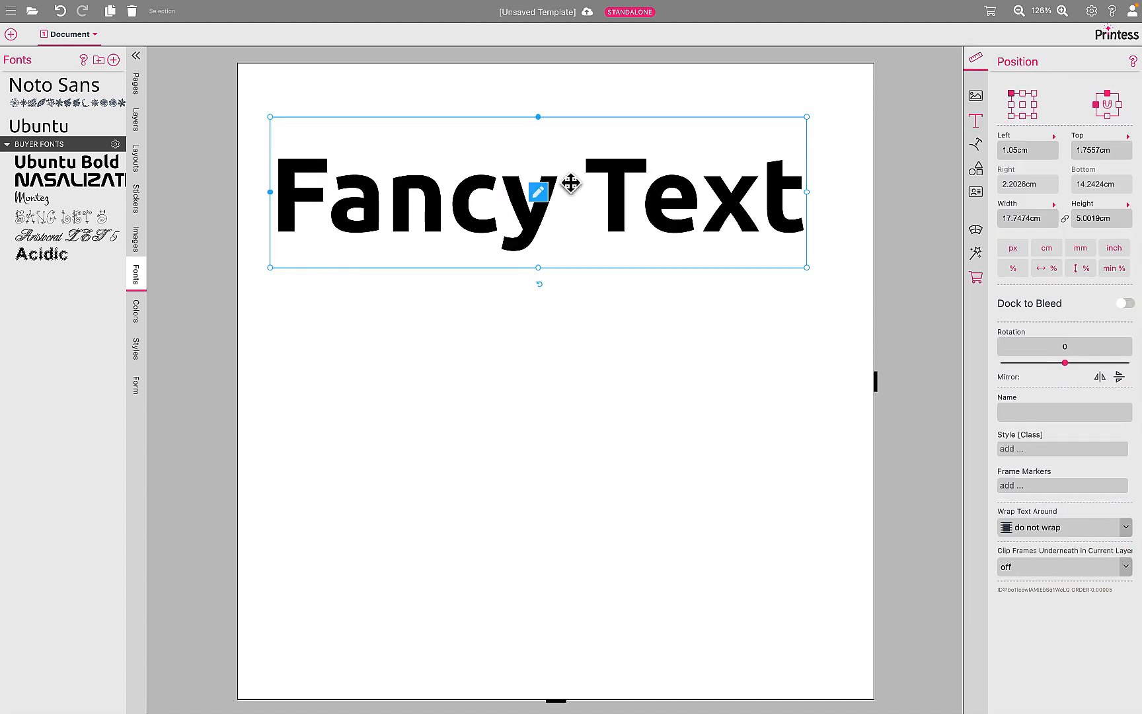
# Deselect the text frame and turn off Inline Single Line Text Editing in the document's buyer-side settings
pyautogui.click(931, 262)
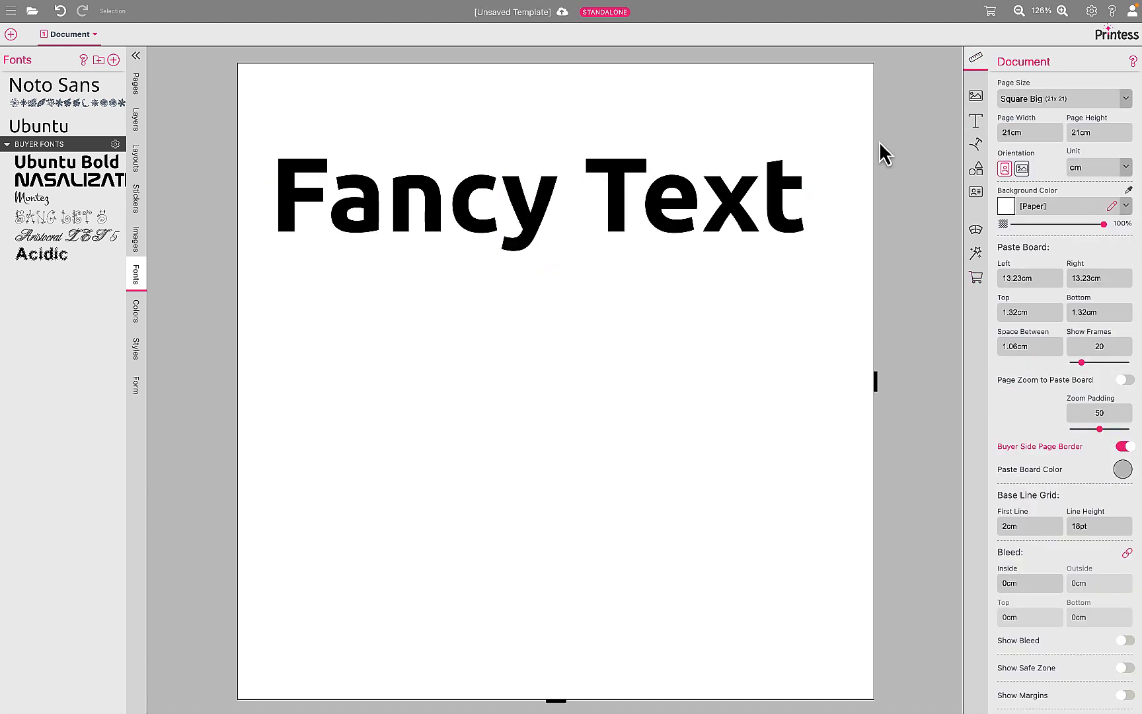
pyautogui.click(976, 279)
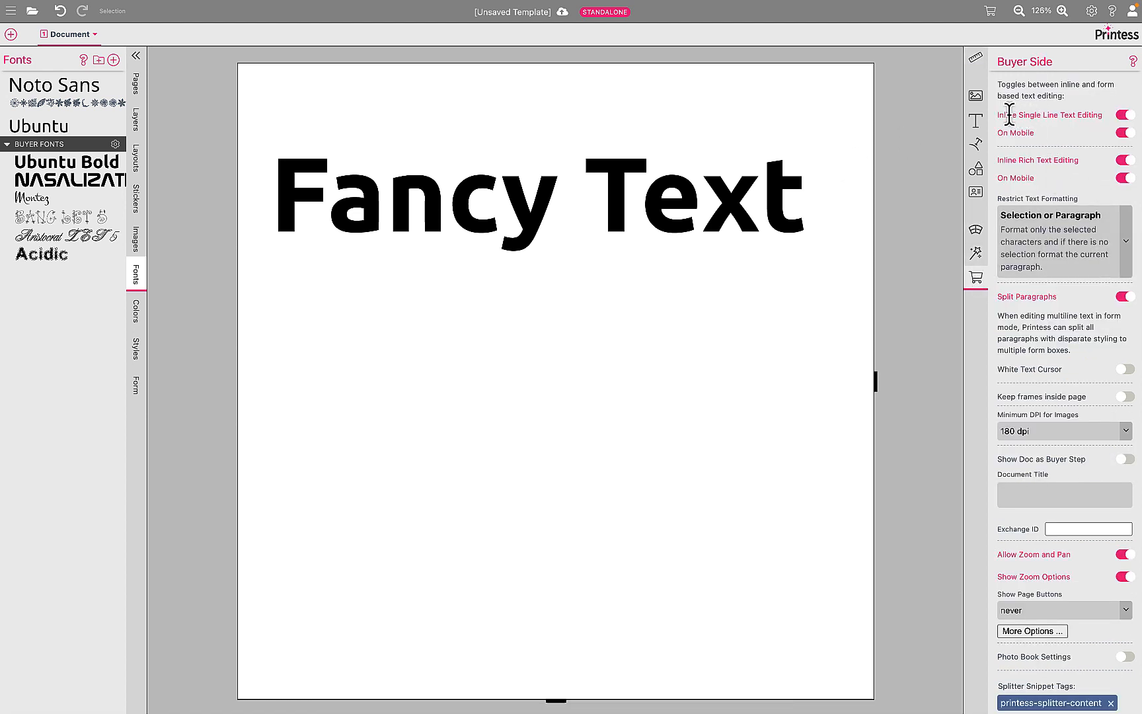
pyautogui.click(1125, 116)
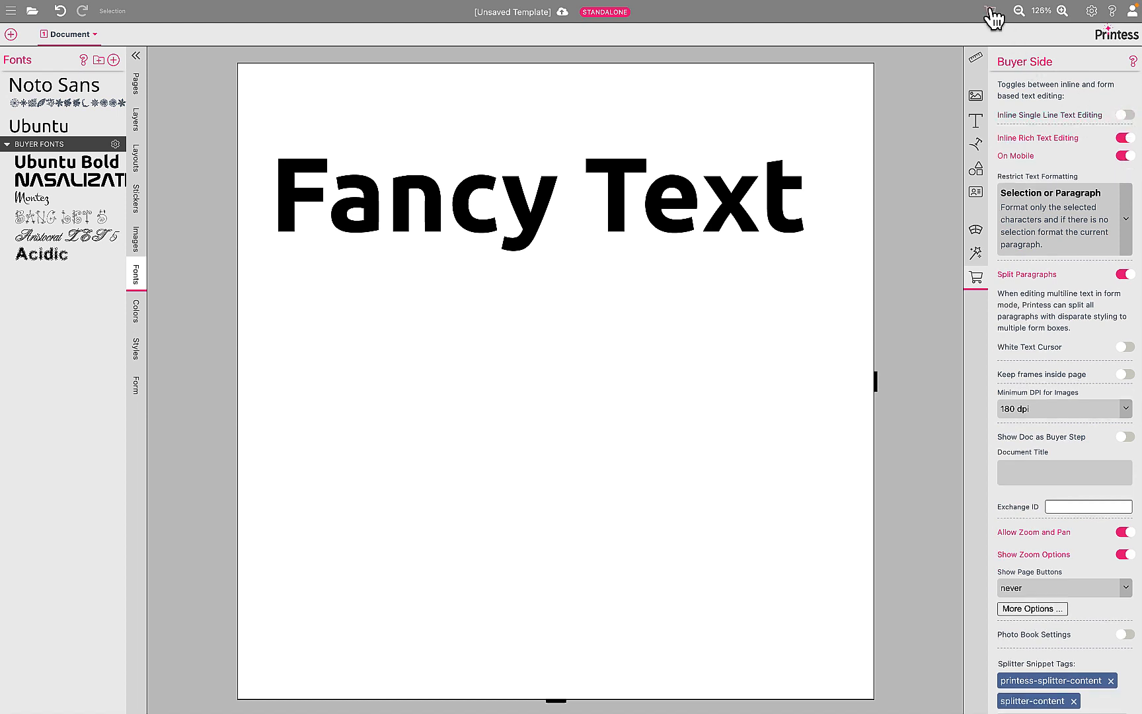
# Test form-based text editing in the buyer preview by replacing the text with "Hello", and return to the designer
pyautogui.click(990, 14)
pyautogui.click(640, 168)
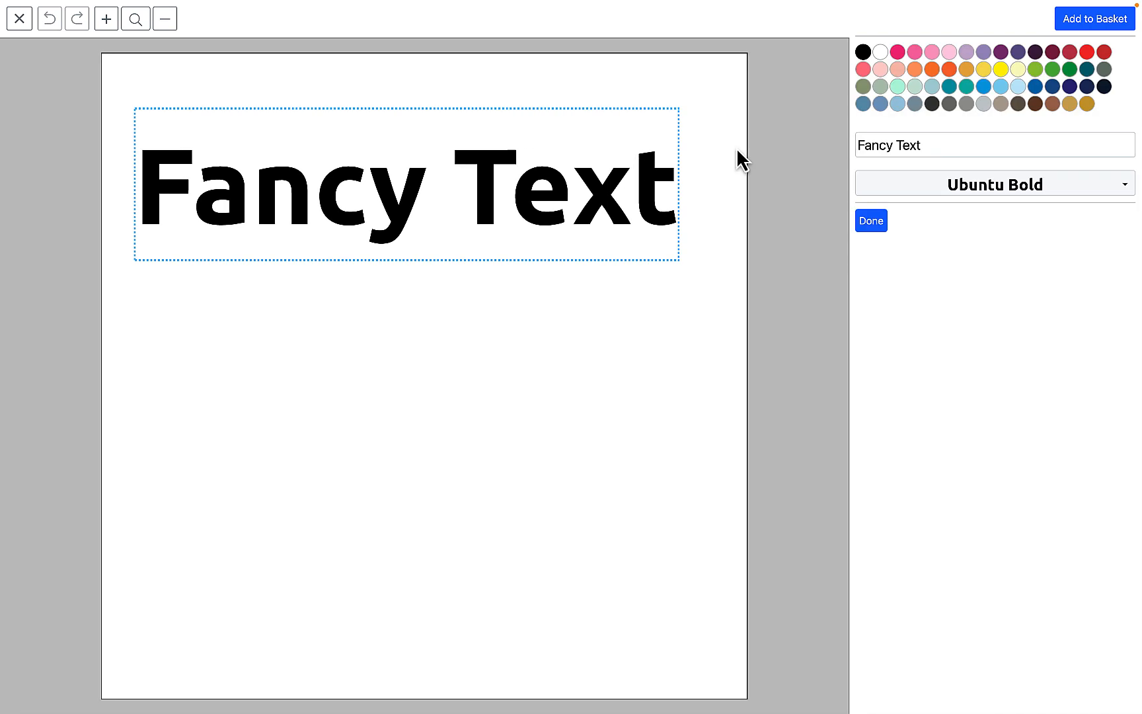
pyautogui.tripleClick(914, 137)
pyautogui.write('H')
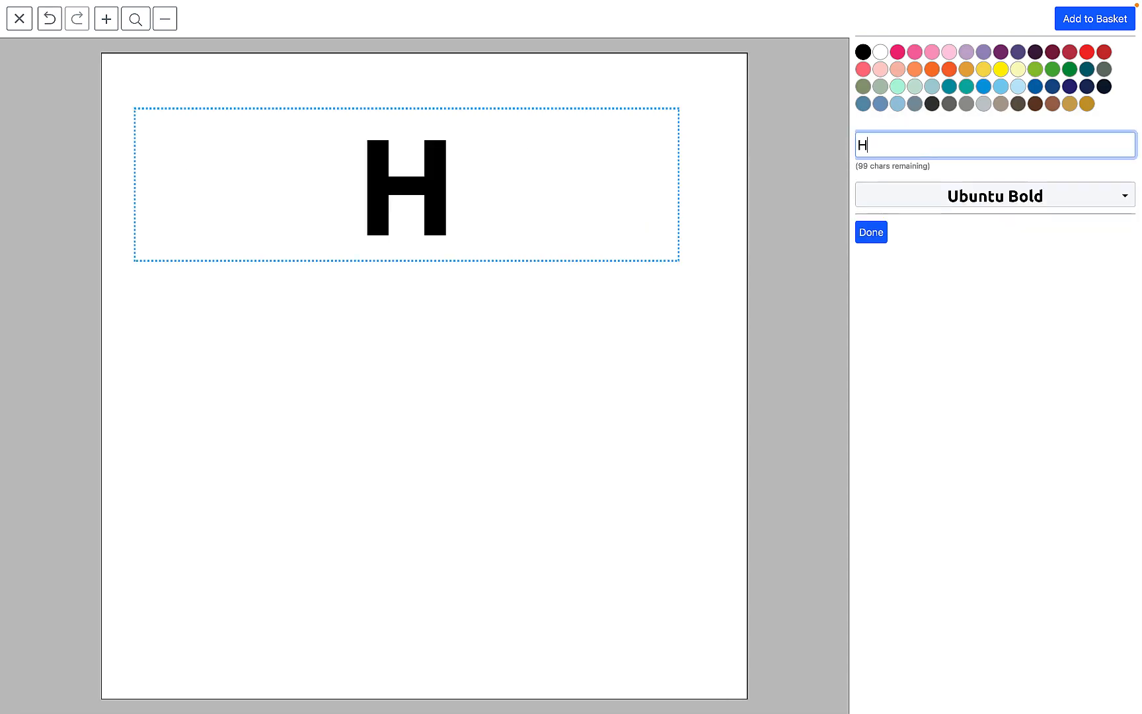
pyautogui.write('ello')
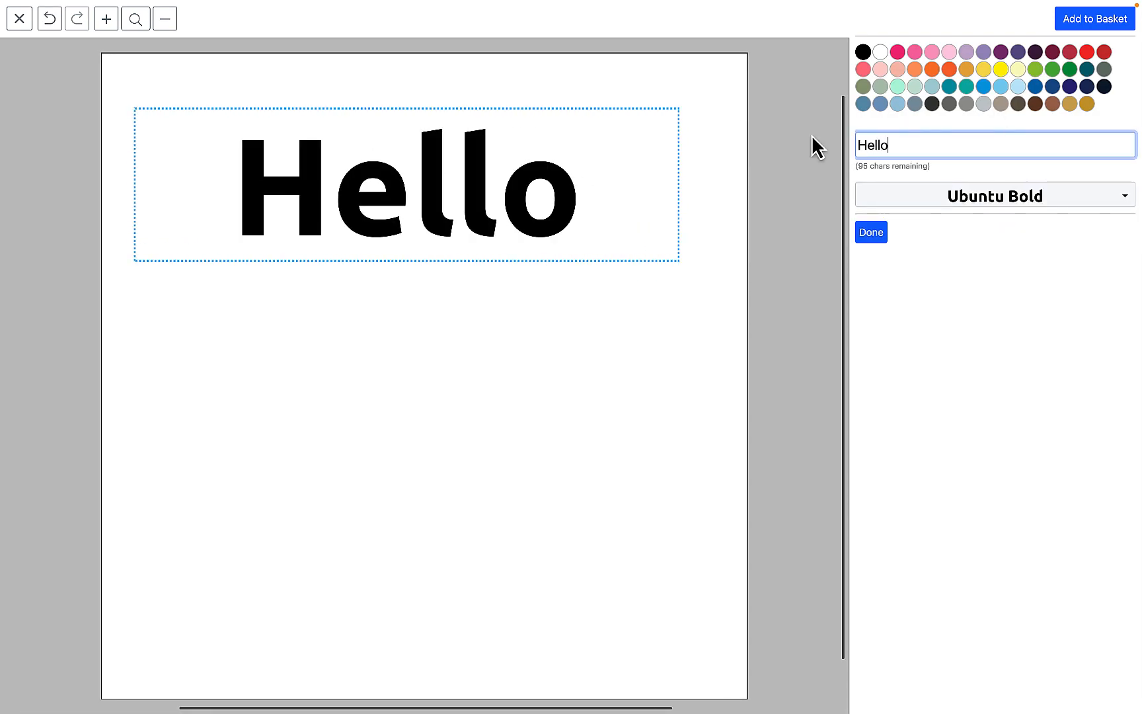
pyautogui.click(812, 142)
pyautogui.click(21, 21)
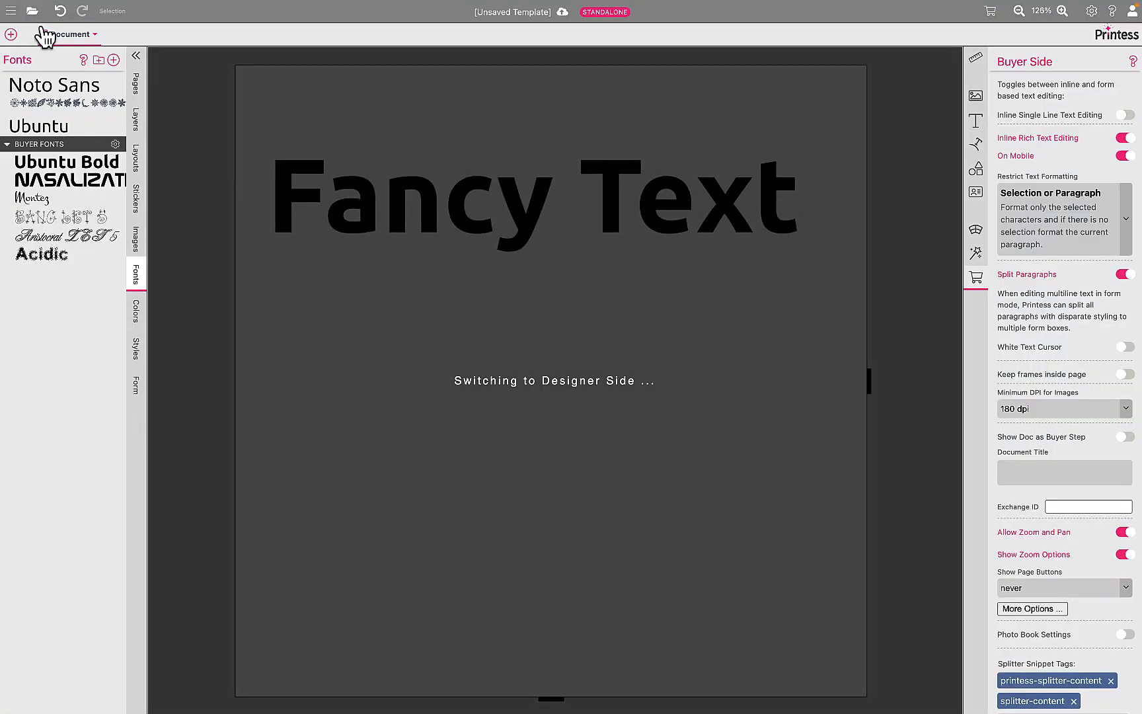
# Enable Clear on Focus for the text frame and test it in the buyer preview by entering "Hello"
pyautogui.click(991, 11)
pyautogui.click(637, 158)
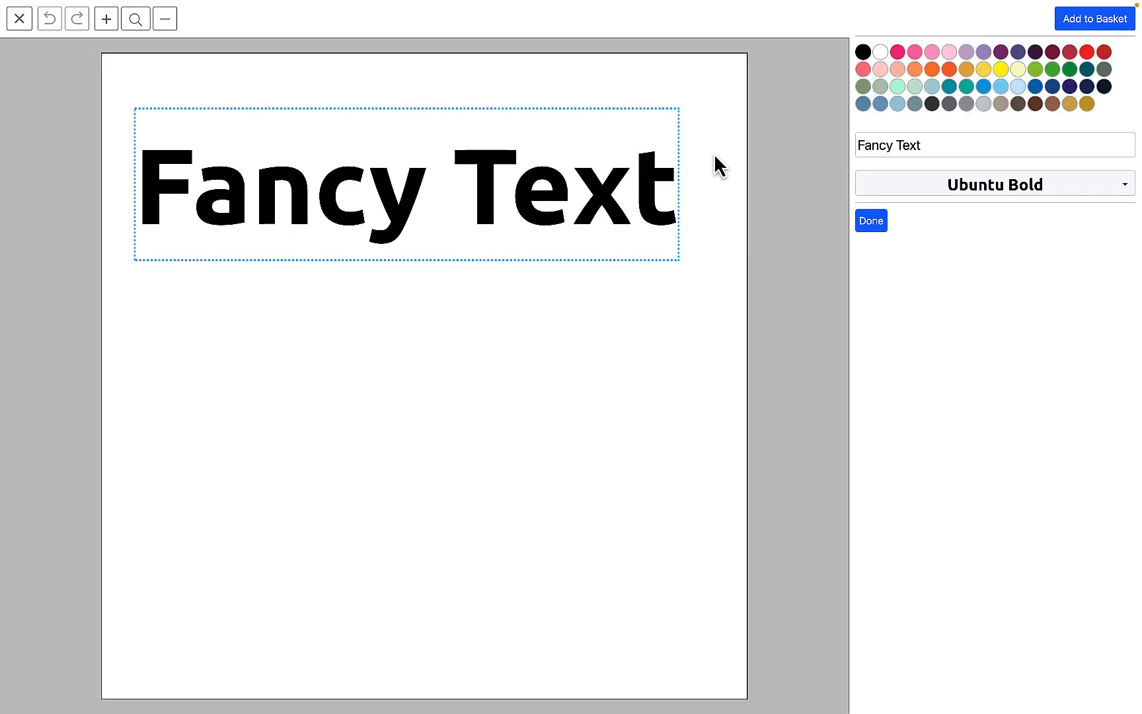
pyautogui.click(930, 144)
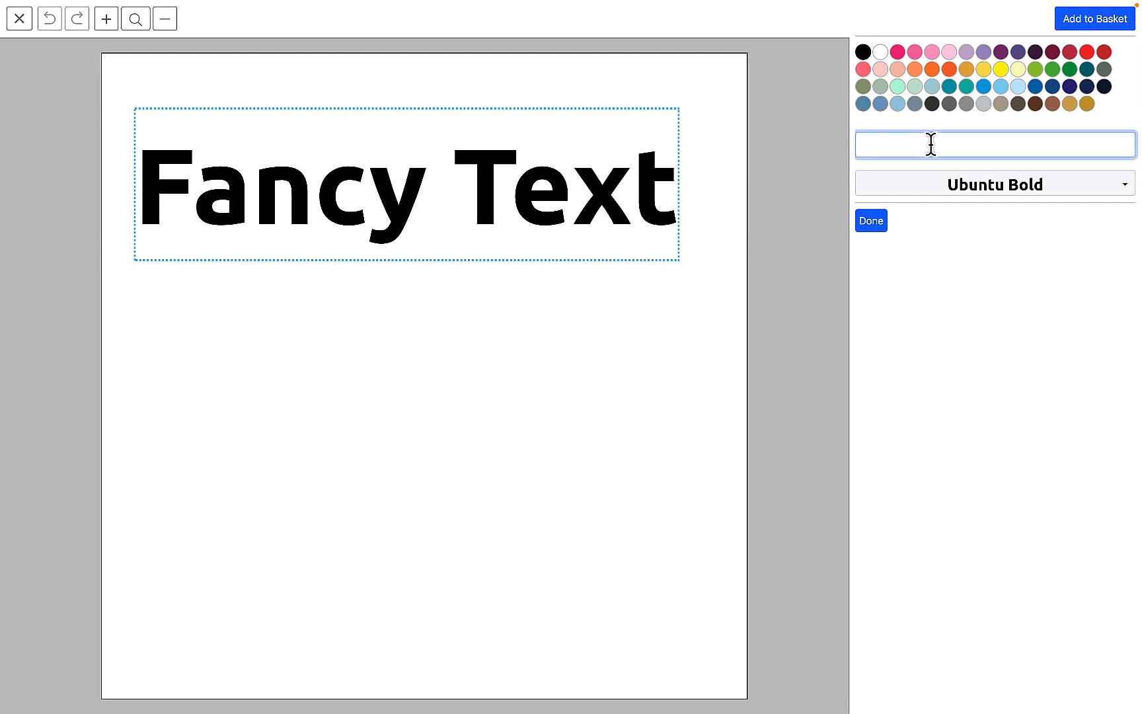
pyautogui.write('Hello')
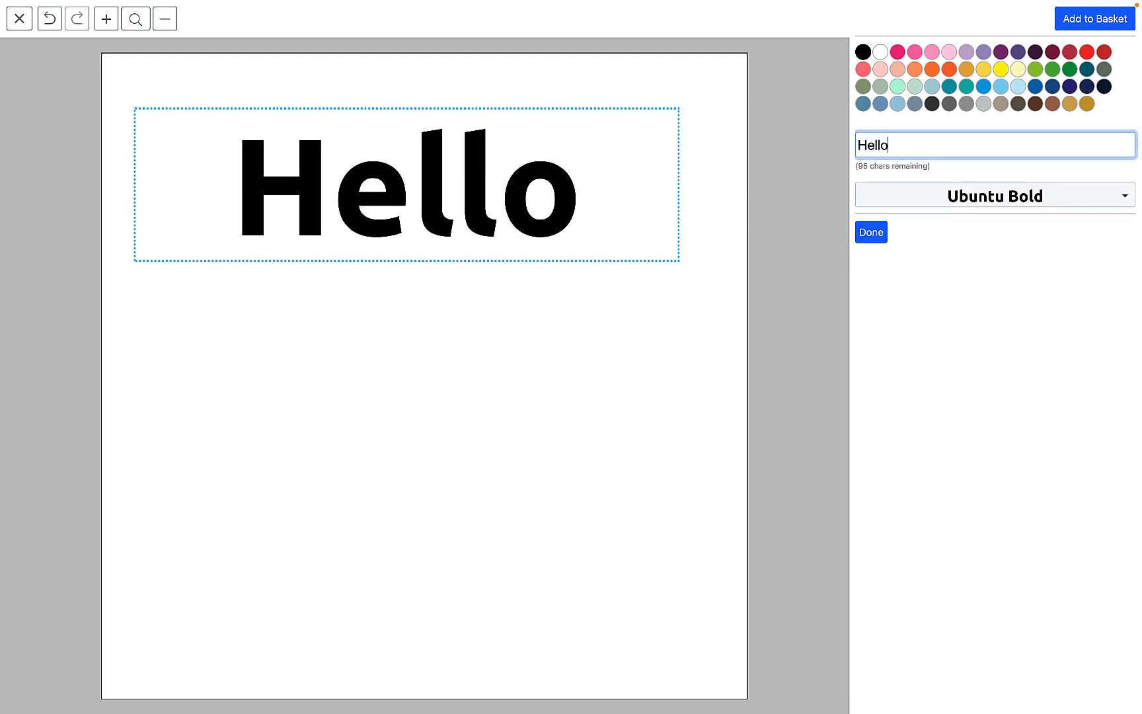
pyautogui.click(773, 144)
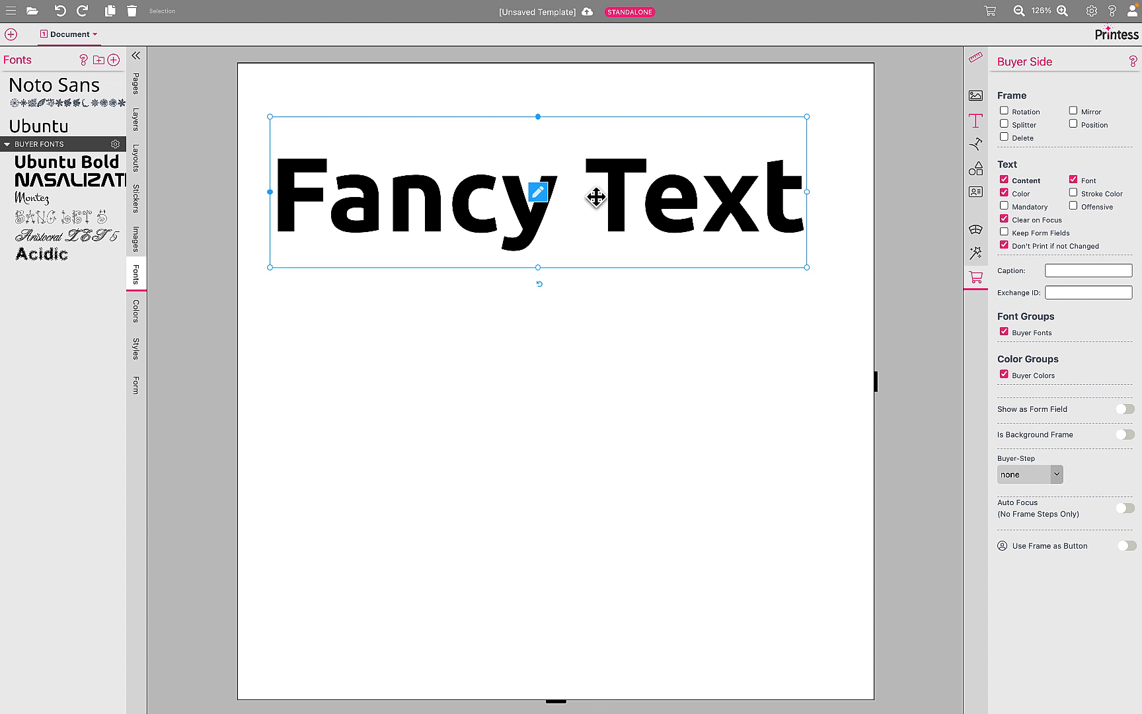
# Duplicate the text frame and place the copy just below the original text
pyautogui.moveTo(596, 197); pyautogui.dragTo(612, 221)
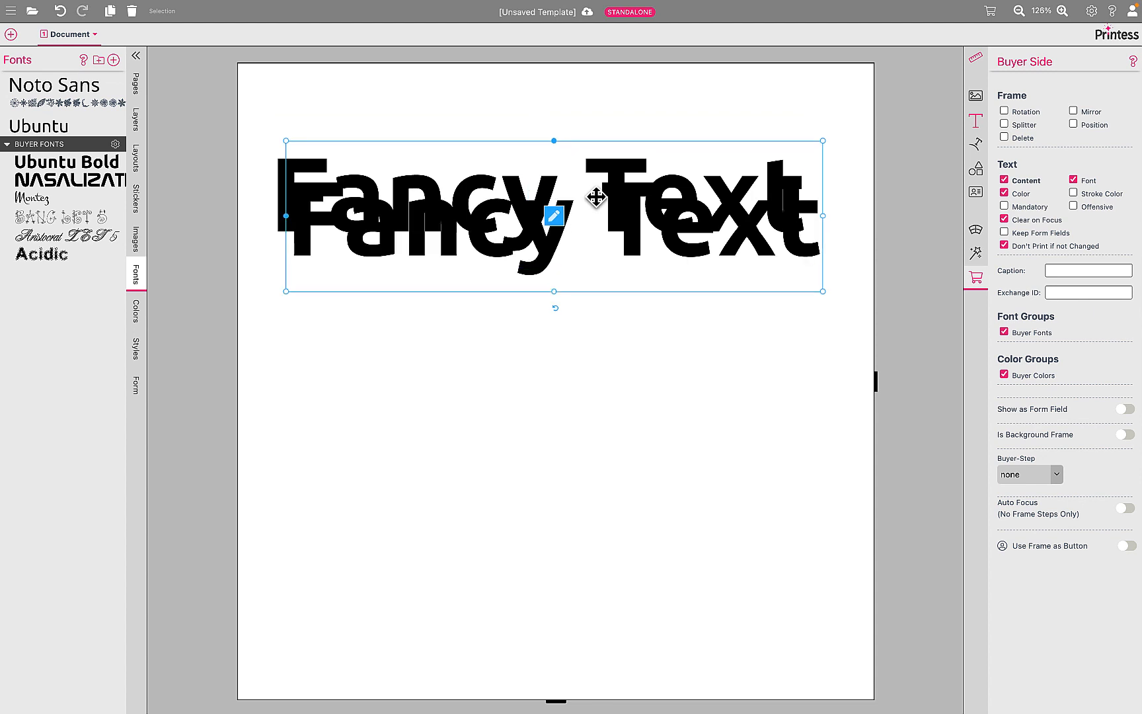
pyautogui.click(597, 310)
pyautogui.moveTo(602, 273); pyautogui.dragTo(582, 332)
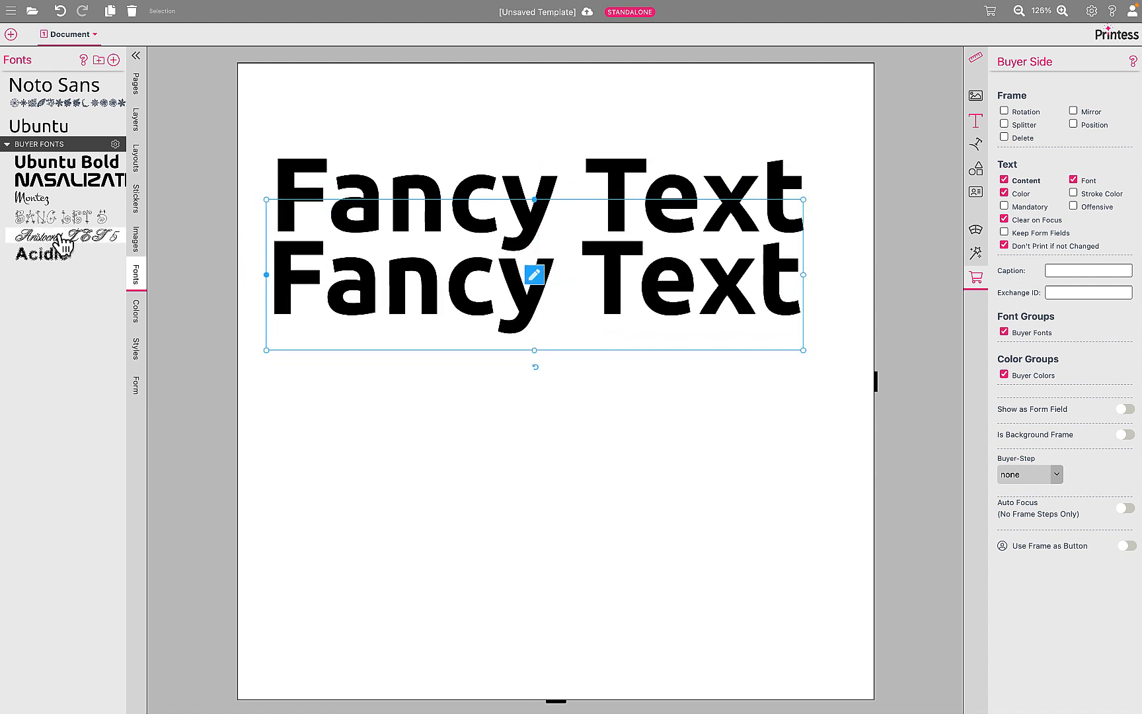
# Give the copied text frame the BANG LET 5 font and Light pink text color, and overlay it on the original text
pyautogui.click(92, 220)
pyautogui.moveTo(388, 270); pyautogui.dragTo(389, 224)
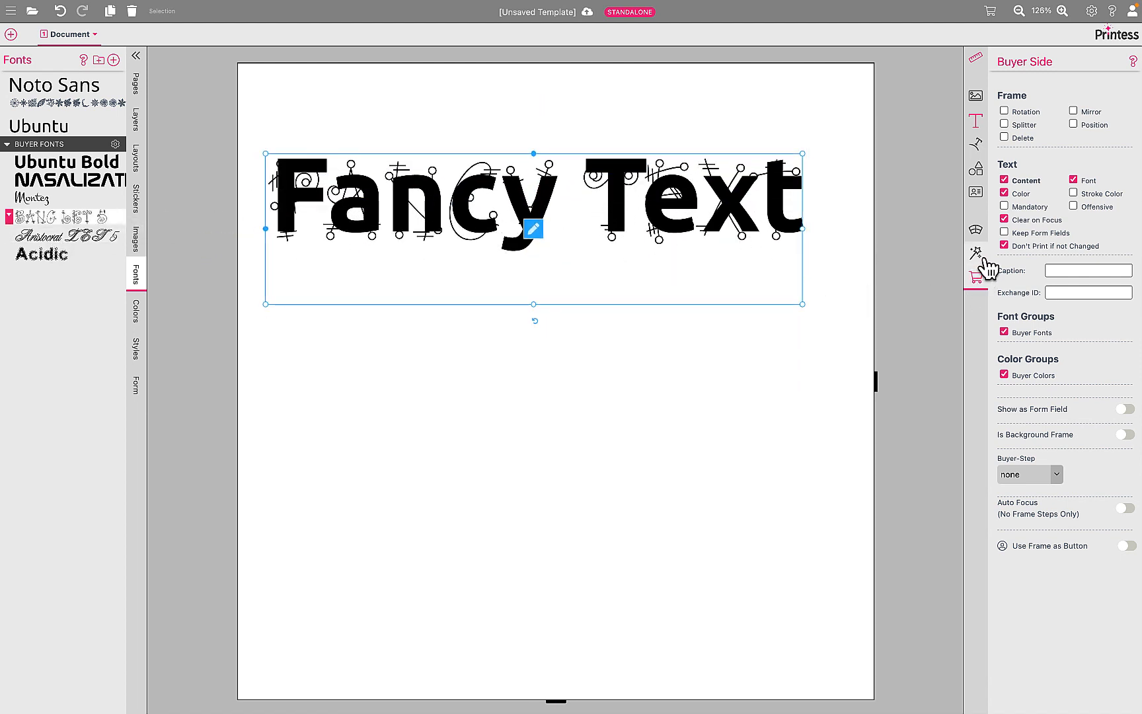
pyautogui.click(975, 129)
pyautogui.click(1059, 265)
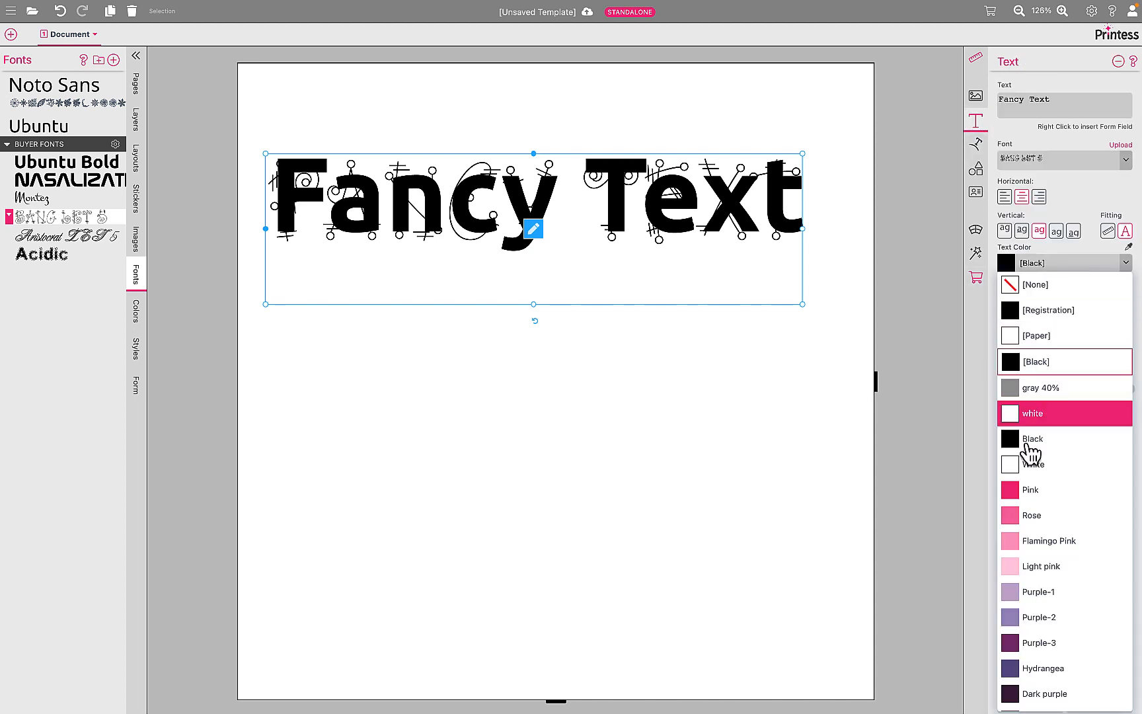
pyautogui.click(1033, 577)
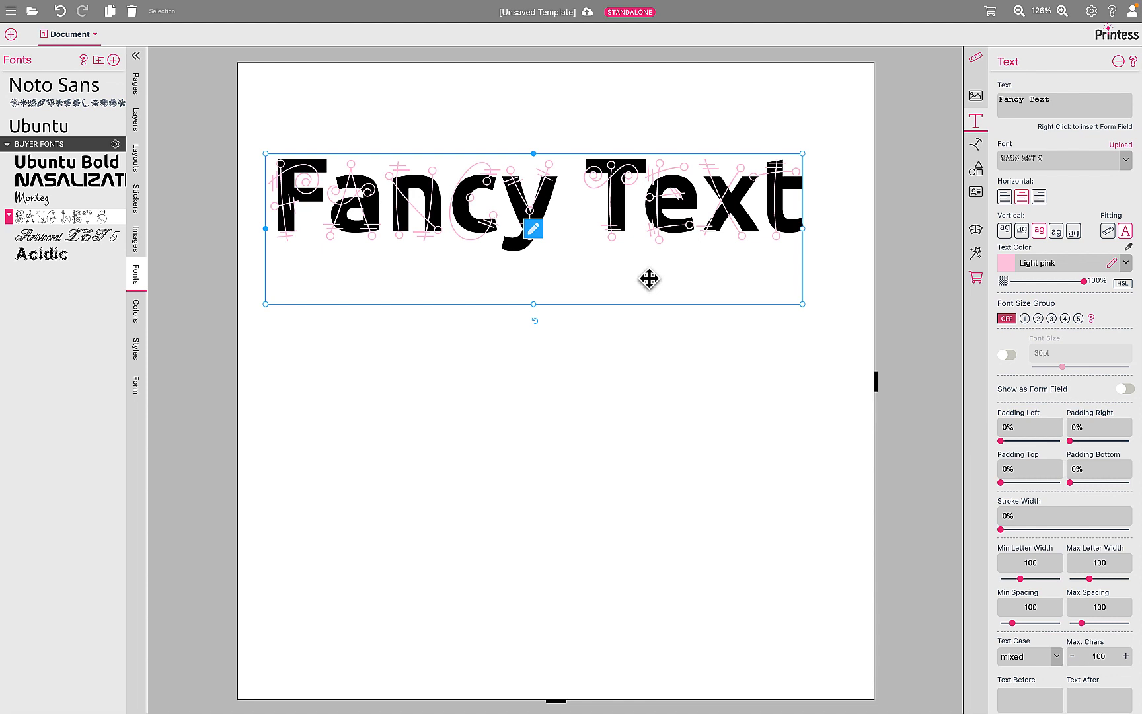
pyautogui.moveTo(649, 278); pyautogui.dragTo(667, 243)
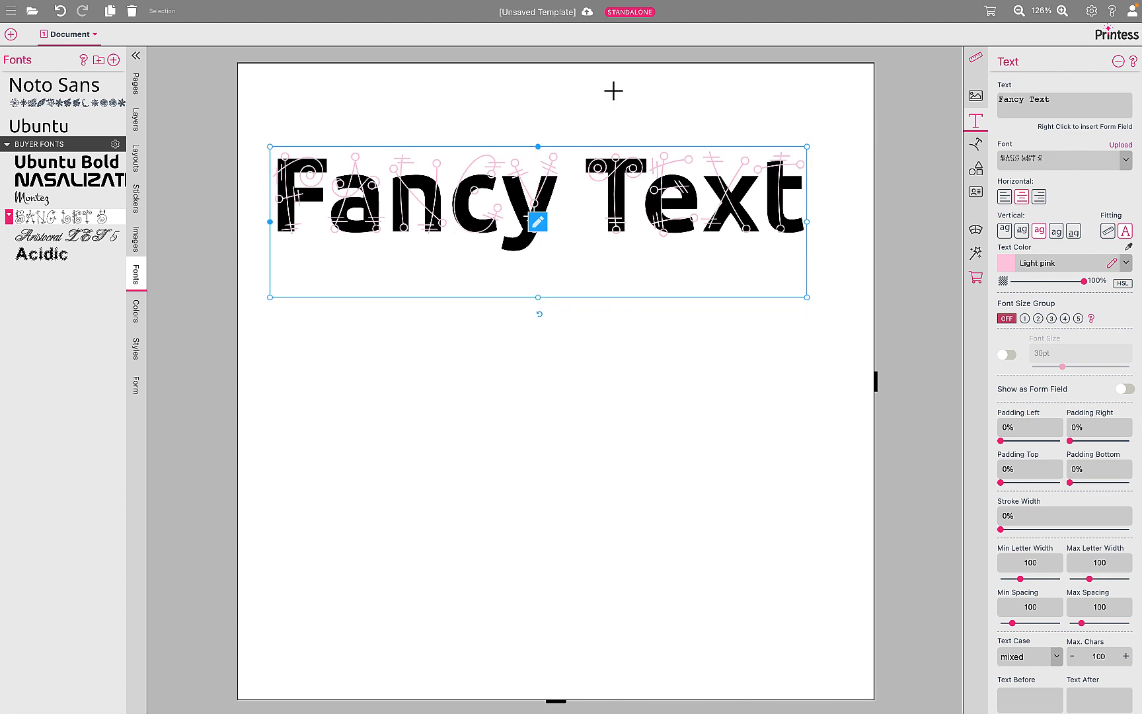
# Group the two overlaid text frames
pyautogui.hotkey('ctrl', 'a')
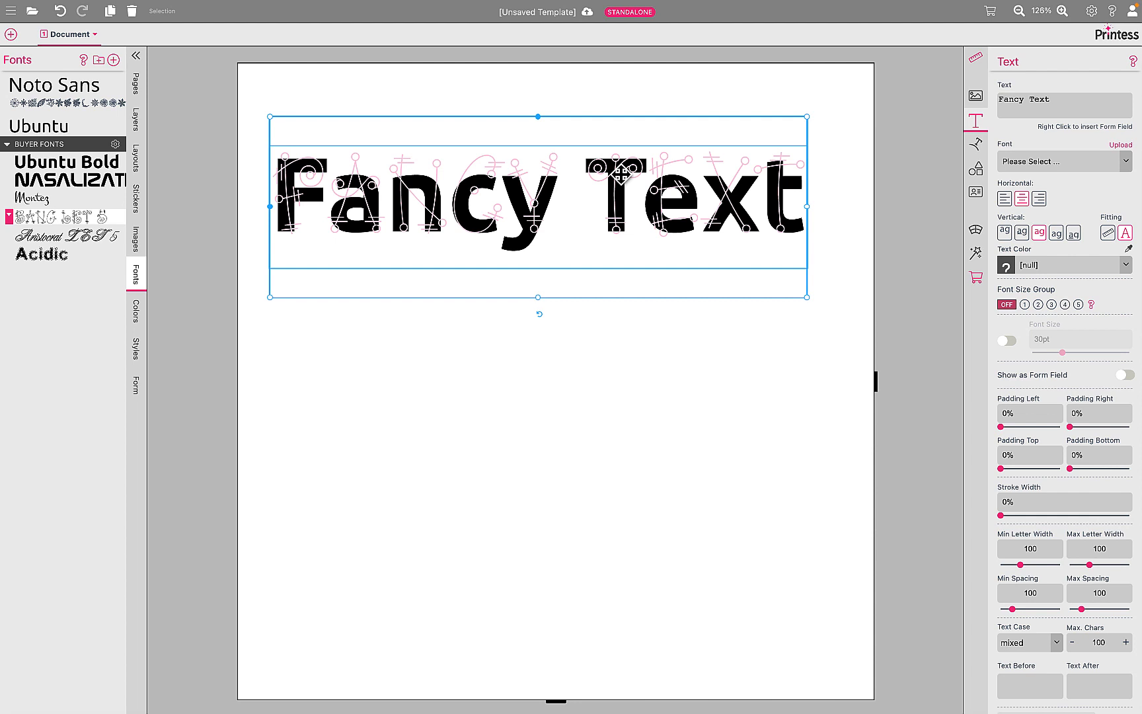
pyautogui.click(541, 107)
pyautogui.click(573, 159)
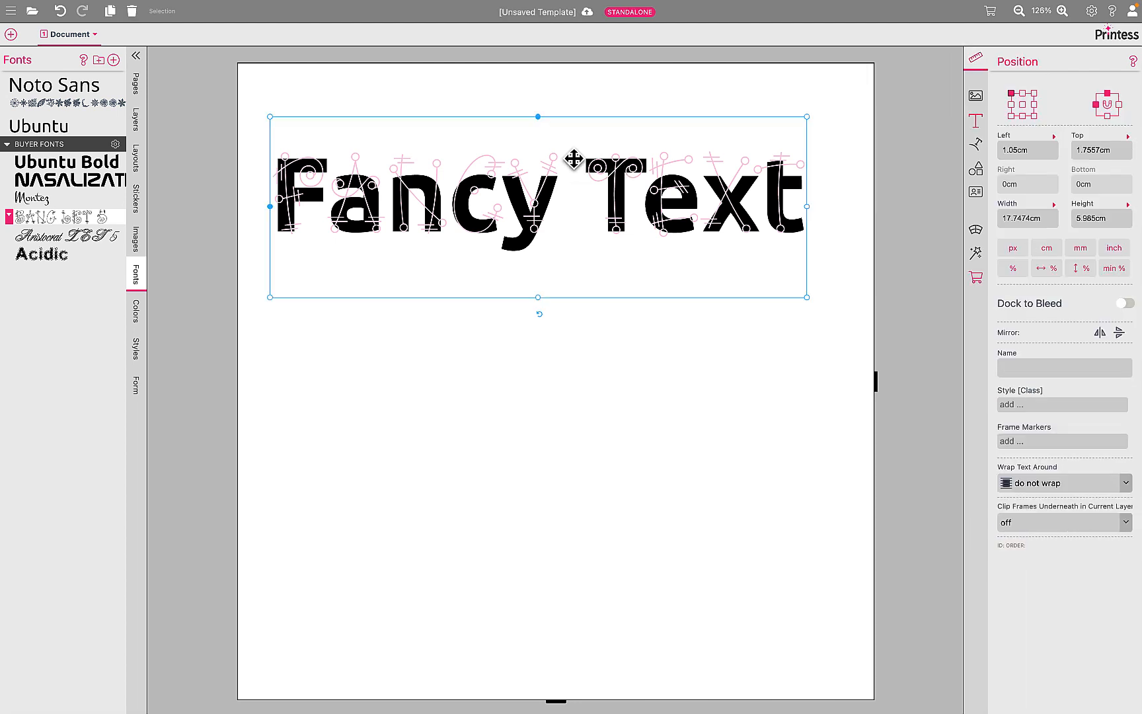
# Test the grouped text in the buyer preview by replacing the wording of both layers with "Hello"
pyautogui.click(990, 13)
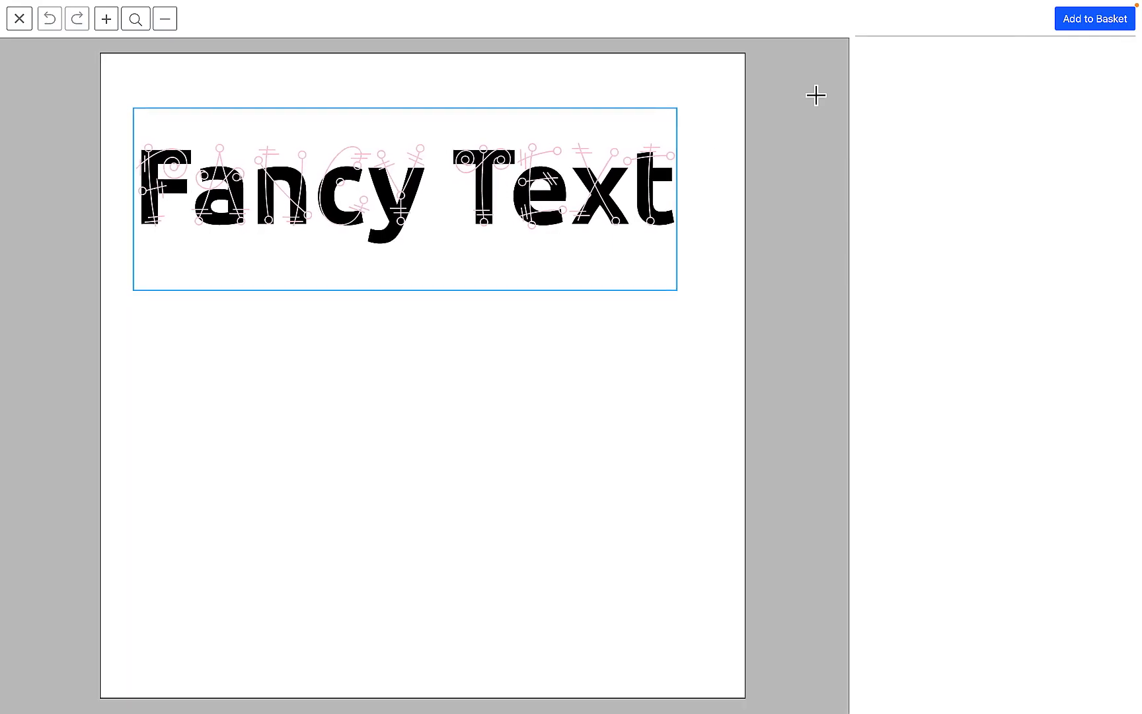
pyautogui.click(640, 181)
pyautogui.click(918, 89)
pyautogui.hotkey('ctrl', 'a')
pyautogui.press('BackSpace')
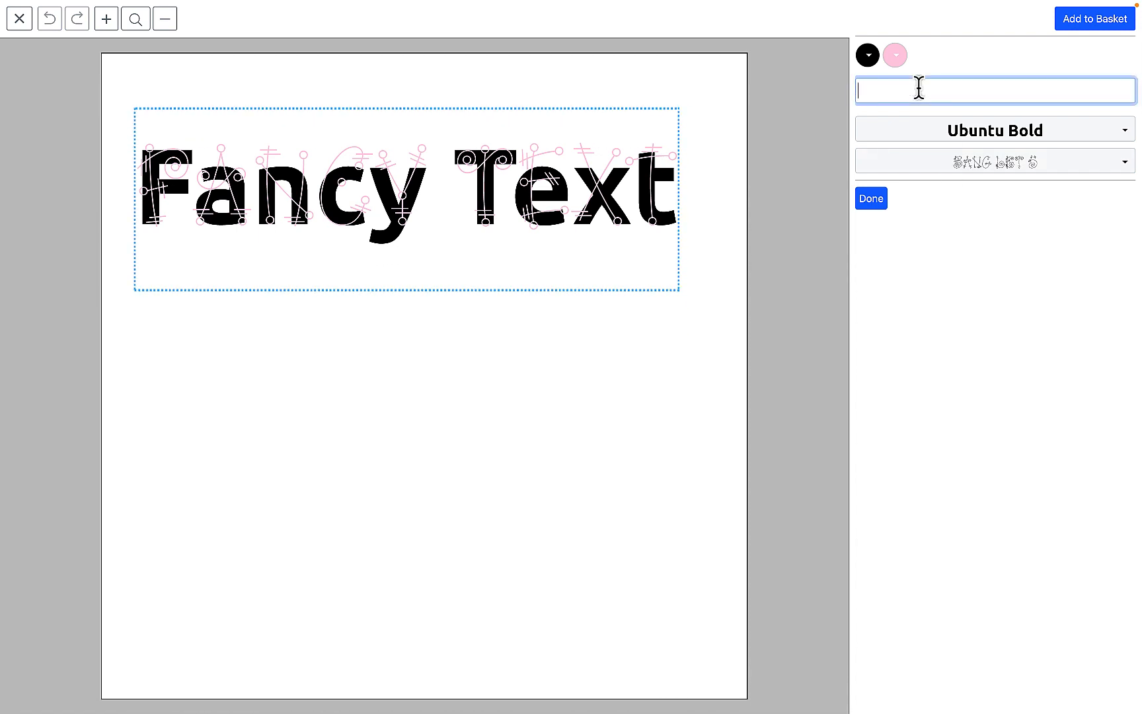
pyautogui.write('Hello')
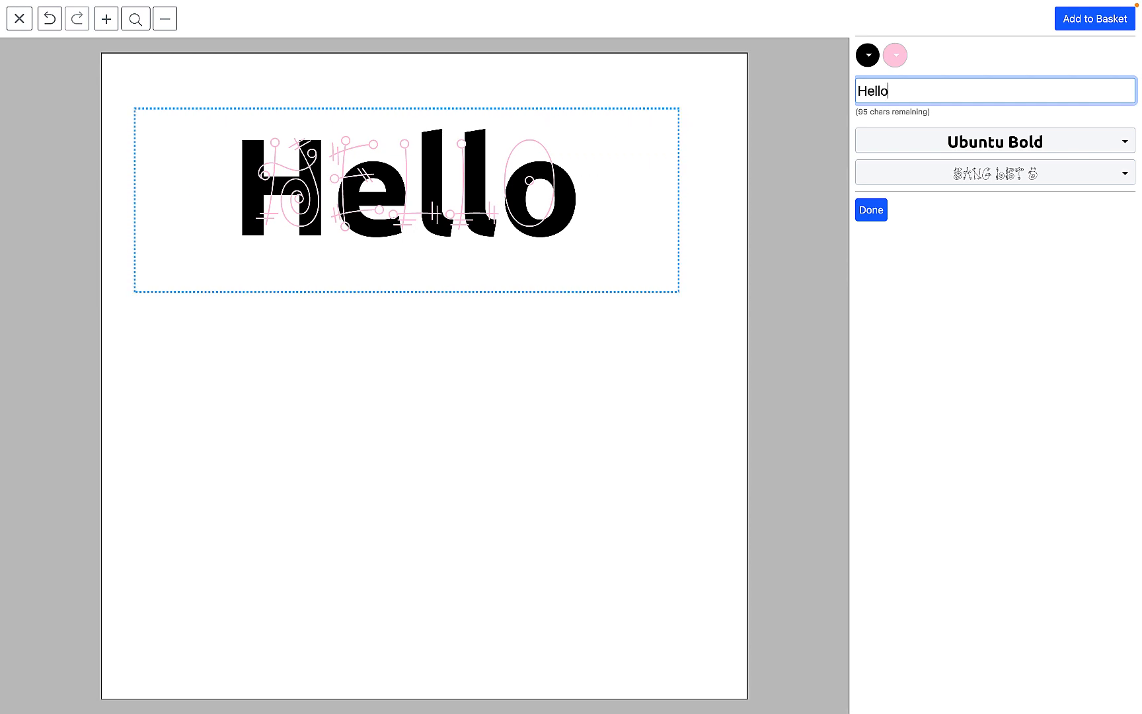
# Try separate buyer colors in the preview, yellow for the decorative overlay text and teal for the bold text beneath
pyautogui.click(900, 59)
pyautogui.click(919, 147)
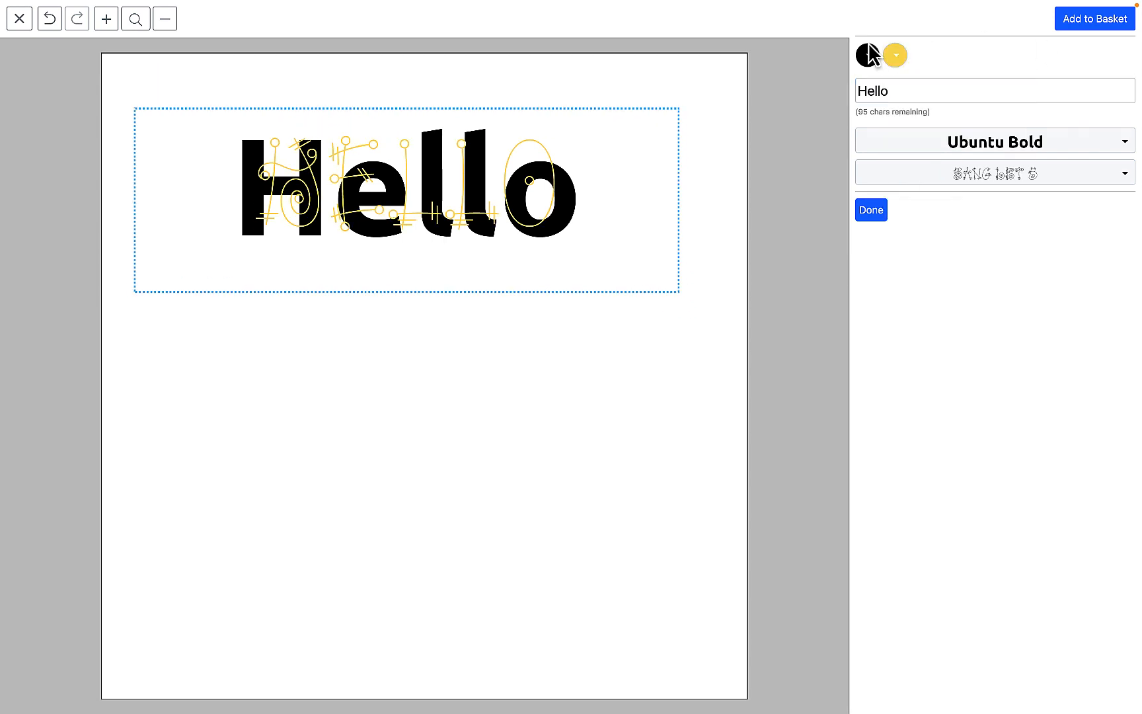
pyautogui.click(868, 54)
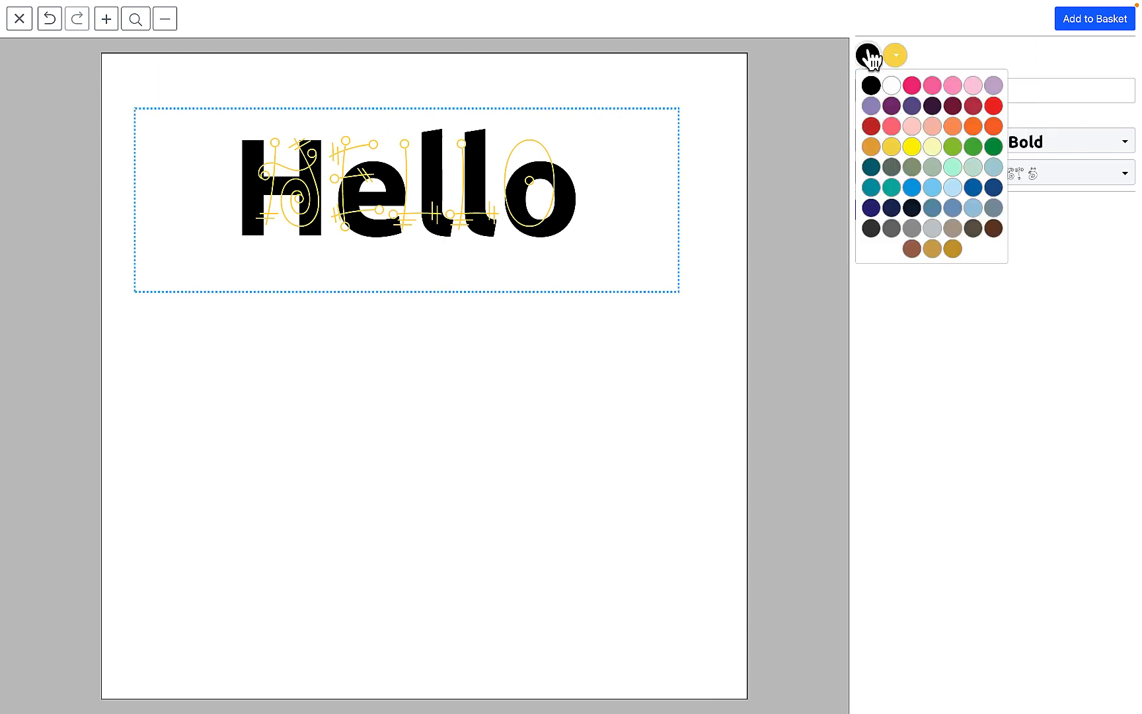
pyautogui.click(890, 189)
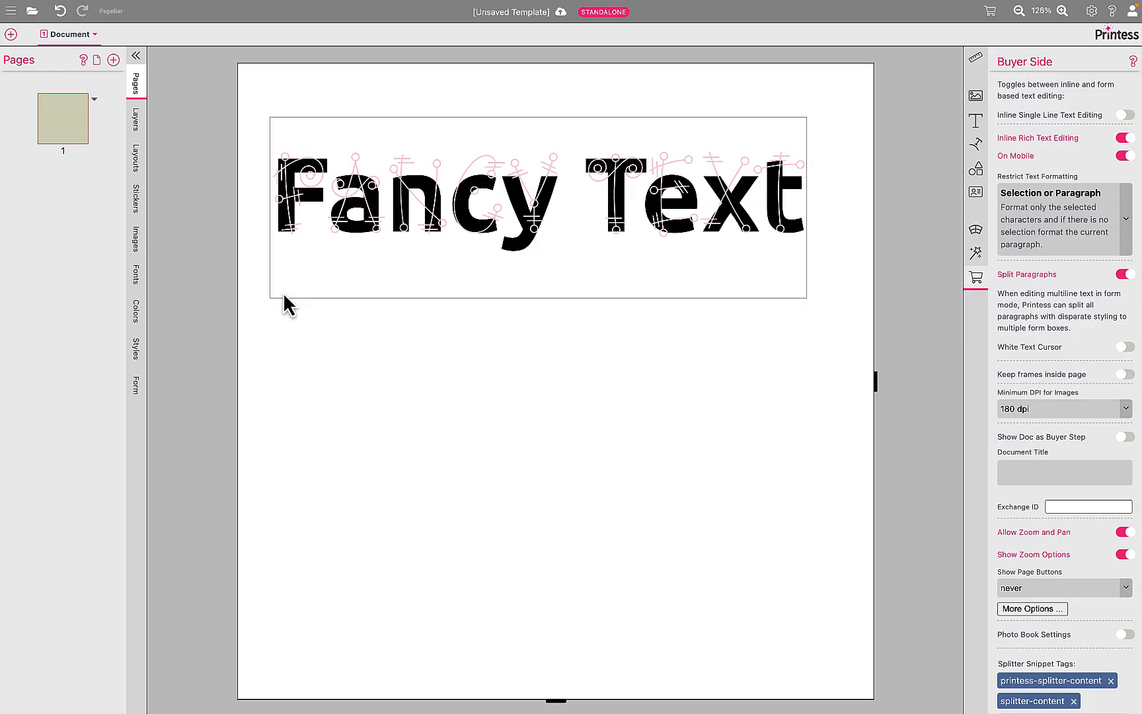
# Filter the sticker snippets by the printess-fancy-font tag
pyautogui.click(136, 202)
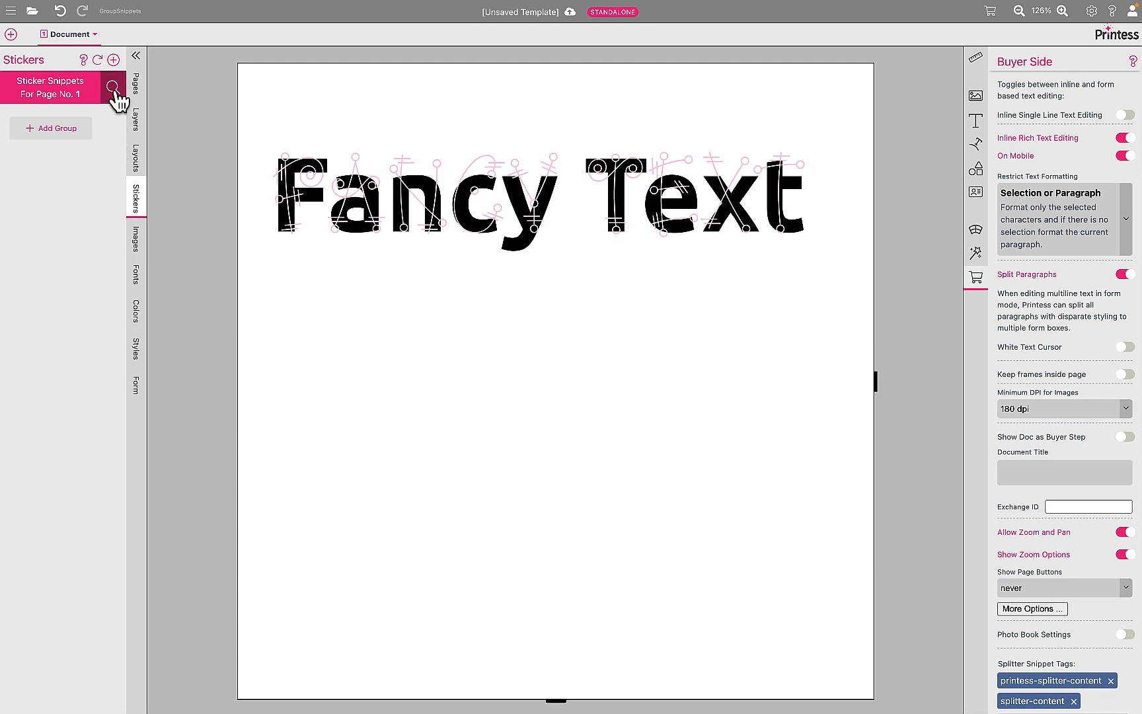
pyautogui.click(112, 87)
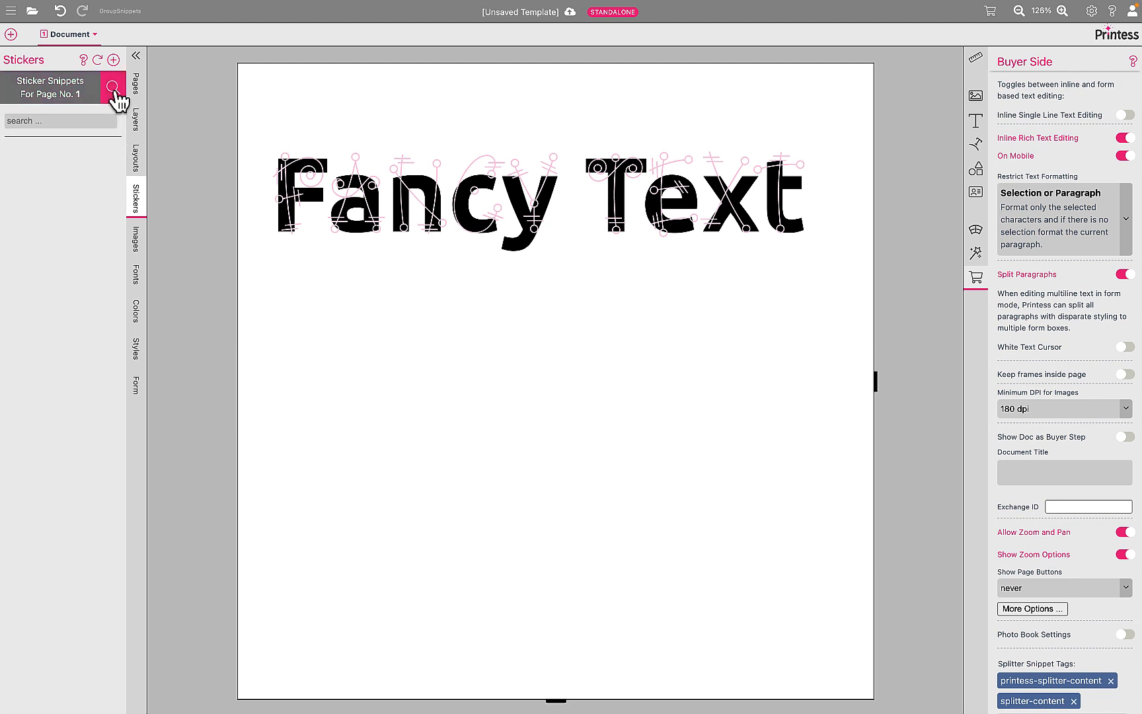
pyautogui.click(70, 119)
pyautogui.write('fan')
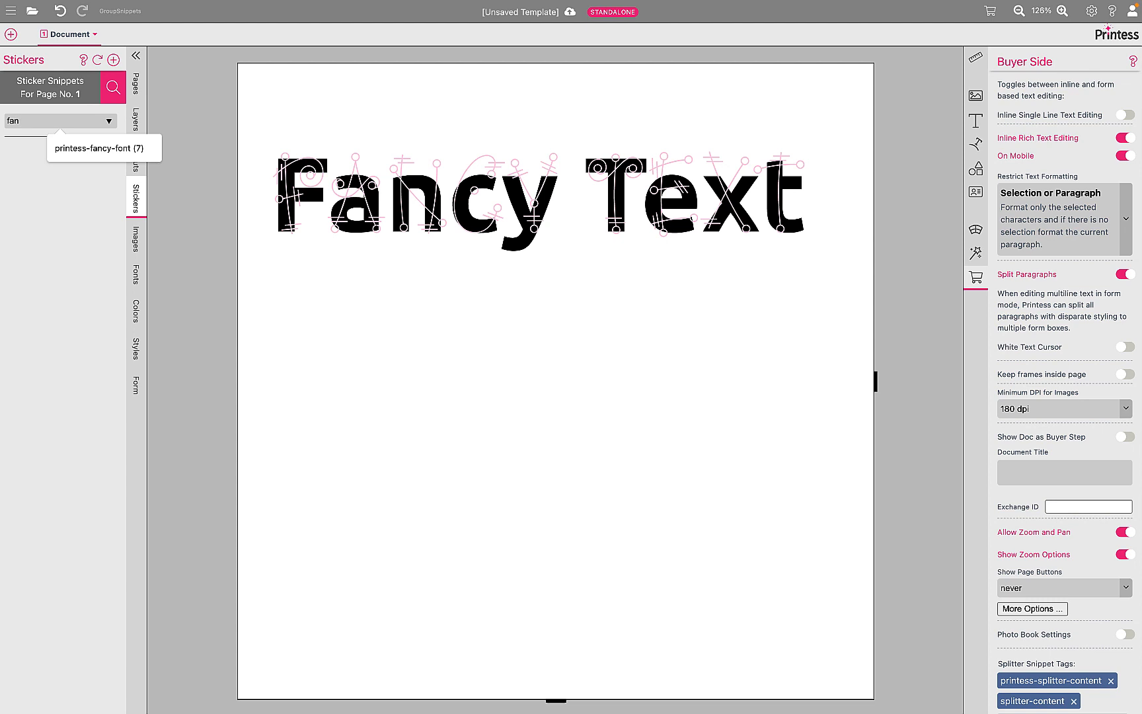
pyautogui.click(89, 153)
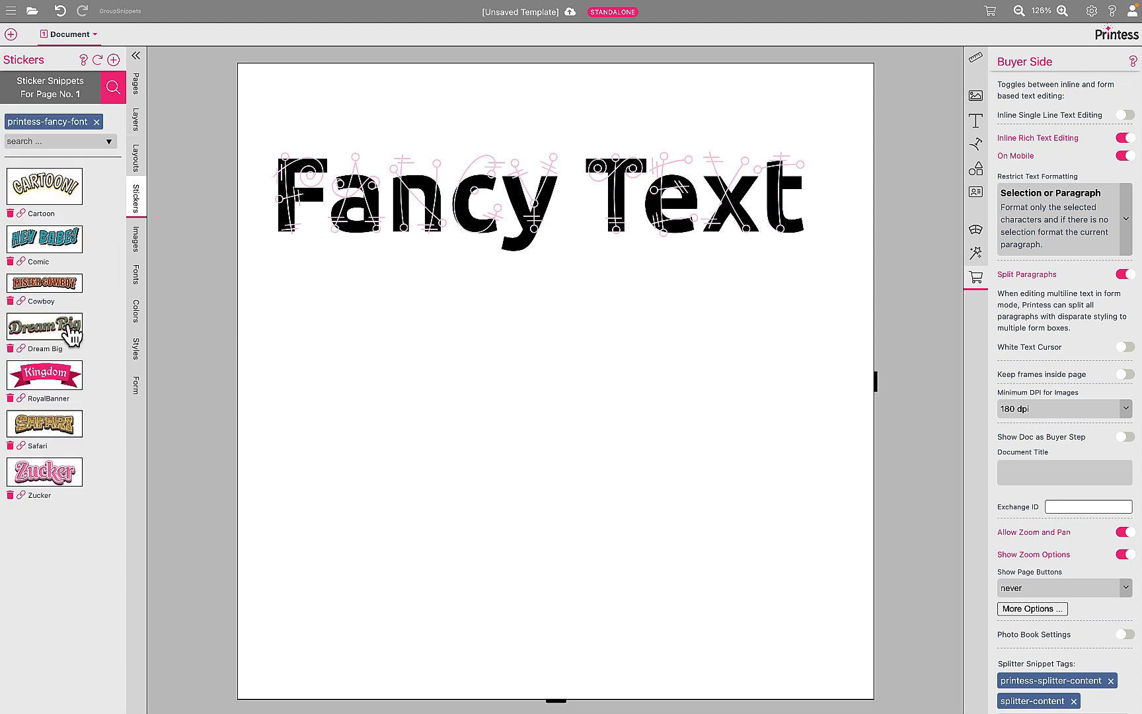
# Place the Zucker sticker on the page beneath the Fancy Text and show the layers it consists of
pyautogui.click(64, 476)
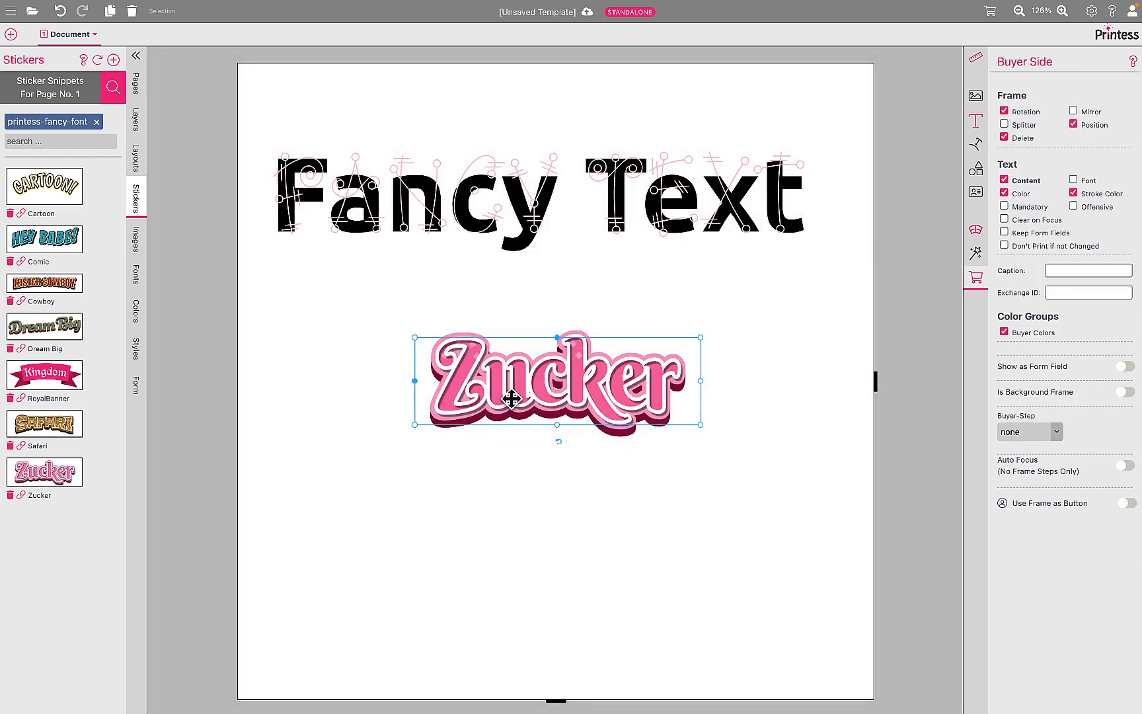
pyautogui.moveTo(510, 400); pyautogui.dragTo(447, 373)
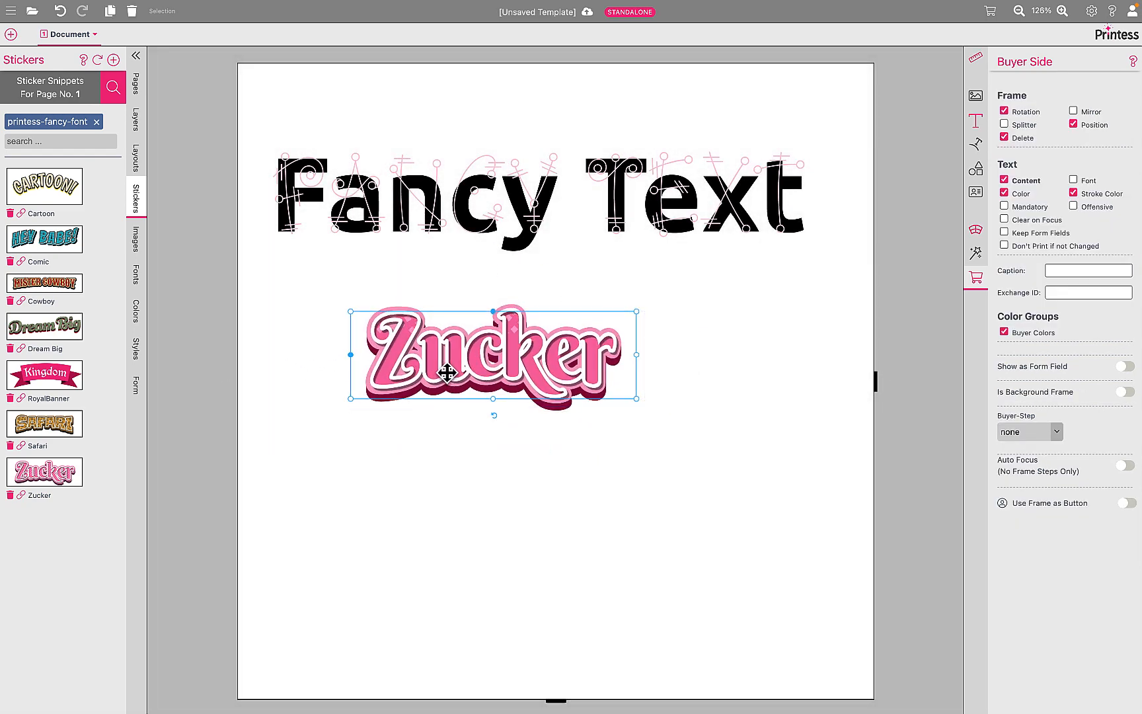
pyautogui.click(136, 120)
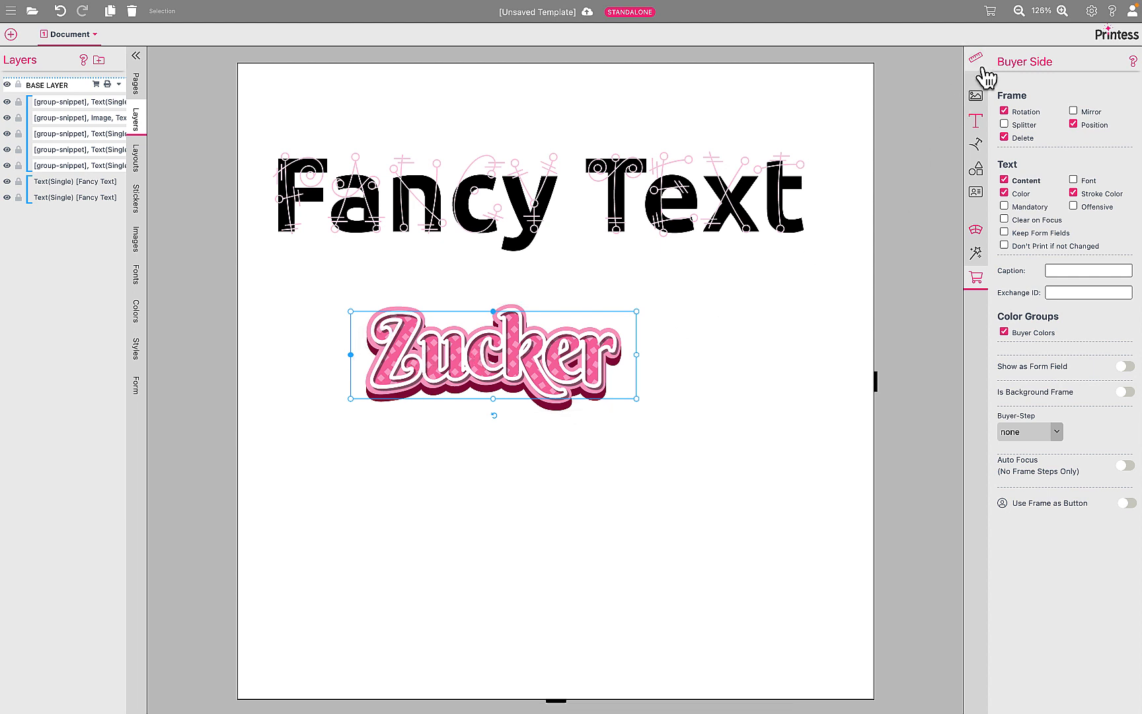
# Test the Zucker sticker in the buyer preview by replacing its wording with "Hello", and return to the editor
pyautogui.click(991, 14)
pyautogui.click(449, 372)
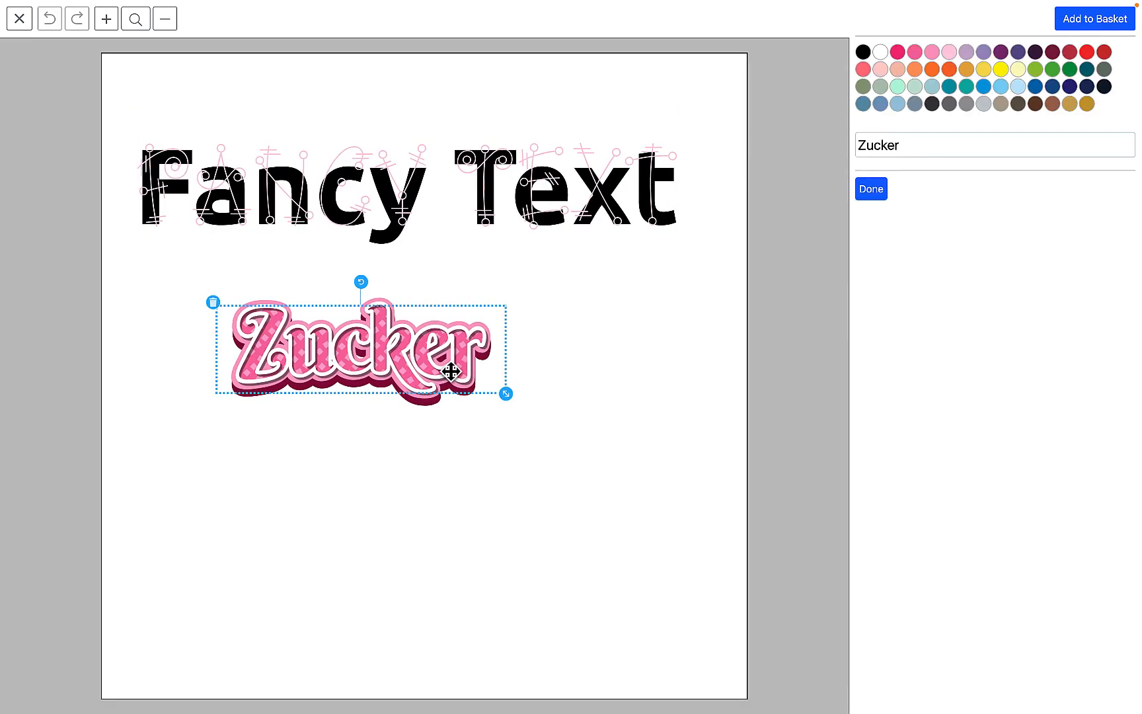
pyautogui.doubleClick(946, 147)
pyautogui.write('Hello')
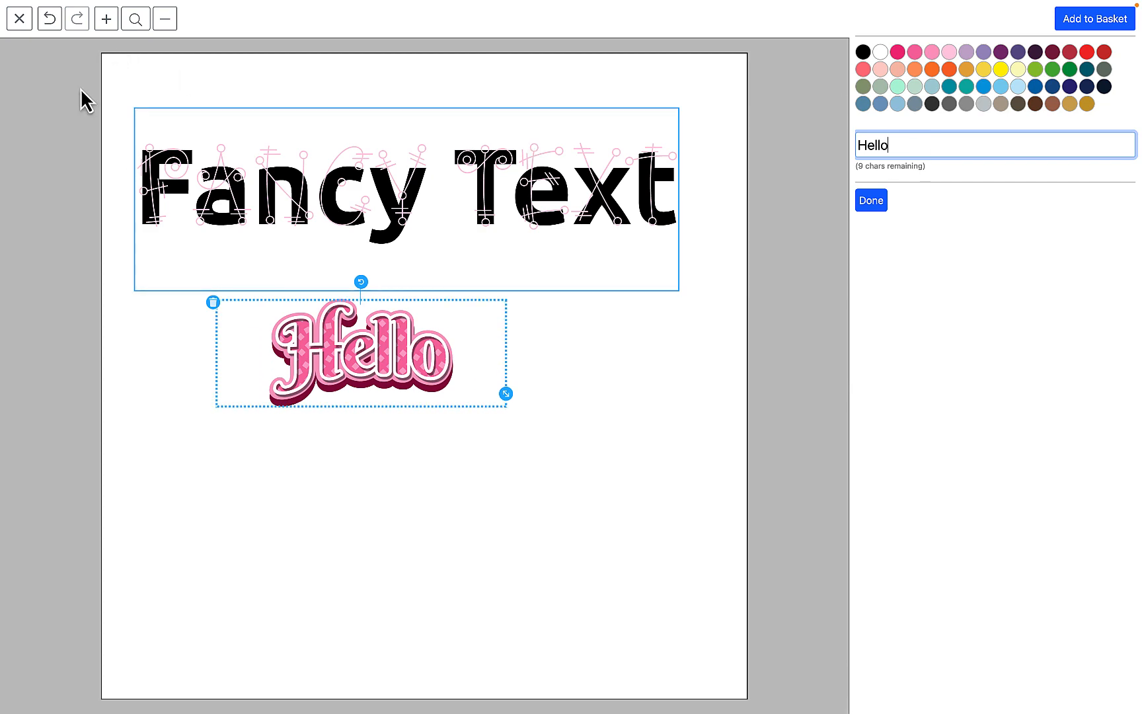
pyautogui.click(24, 22)
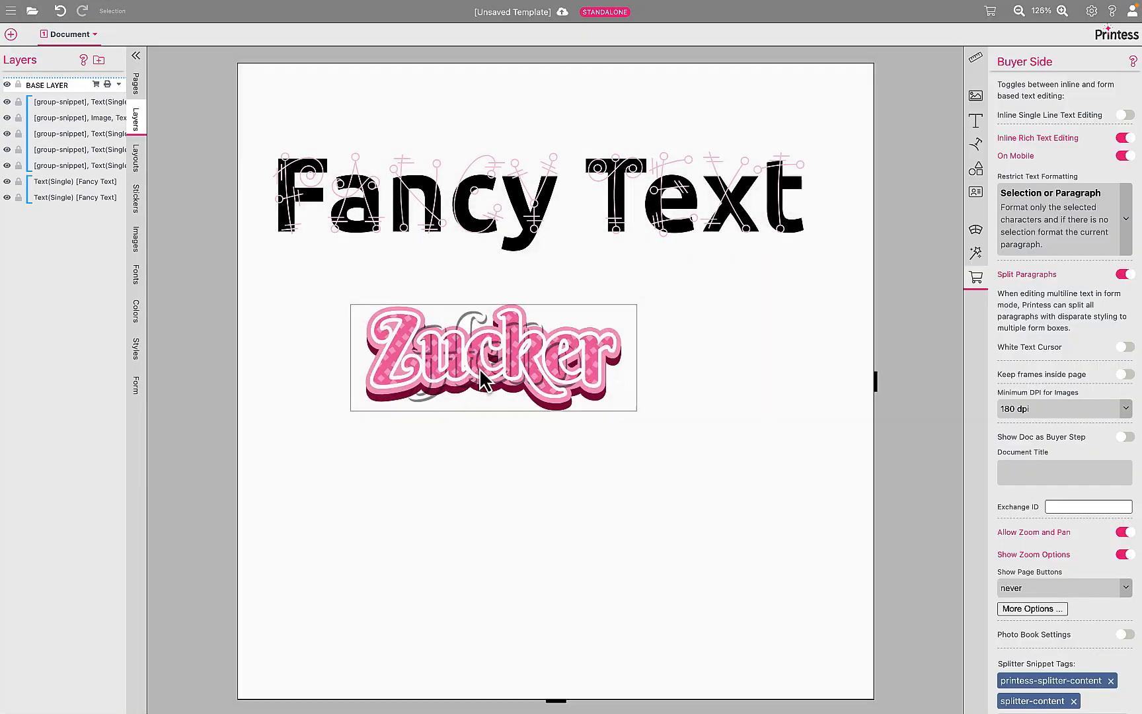
# Delete the Zucker sticker from the page
pyautogui.click(477, 366)
pyautogui.press('Delete')
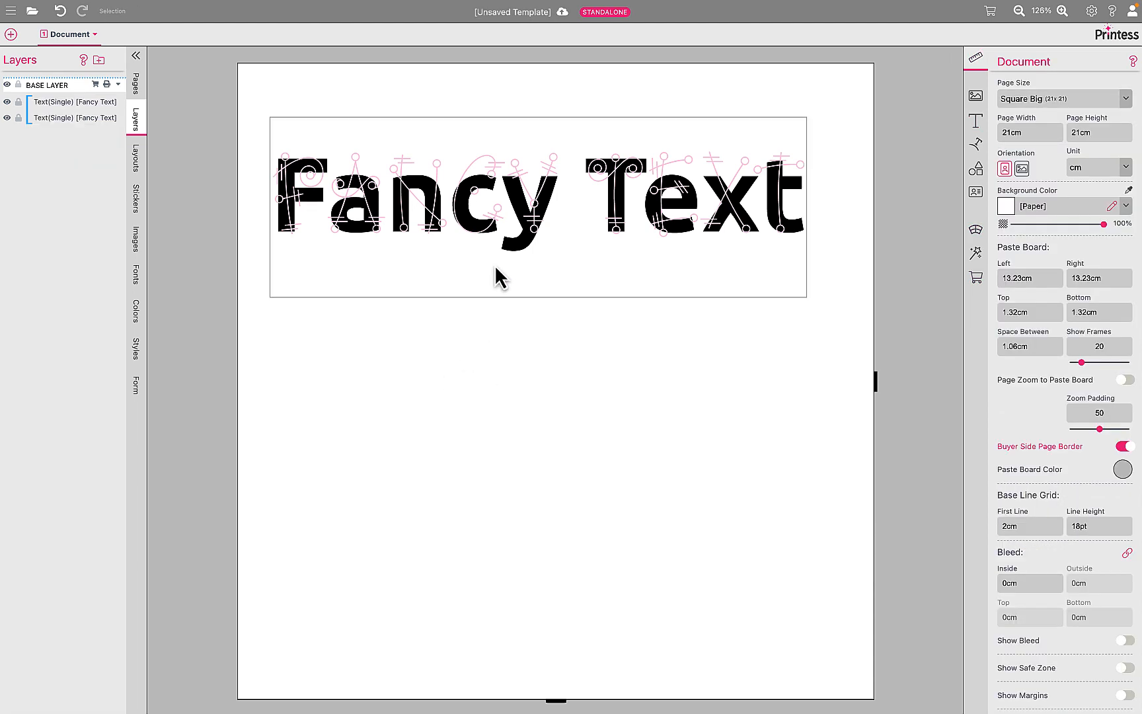
# Ungroup the two Fancy Text frames and move the decorative one down to about 4.9 cm from the page's upper edge
pyautogui.click(513, 230)
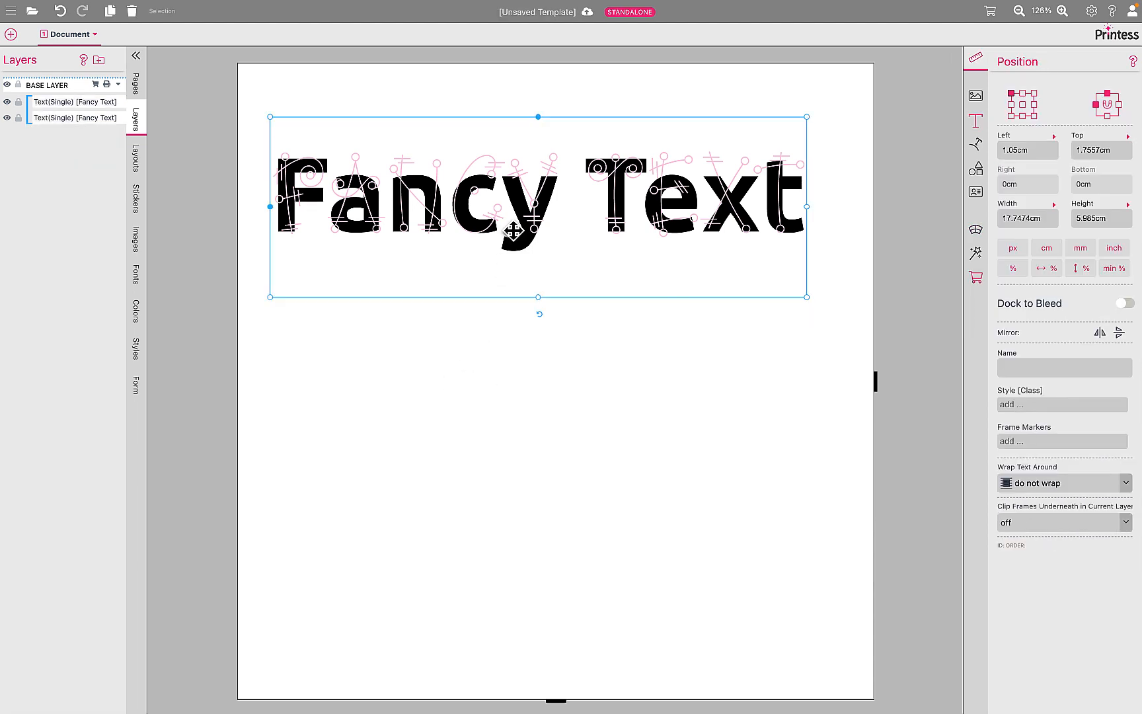
pyautogui.click(527, 330)
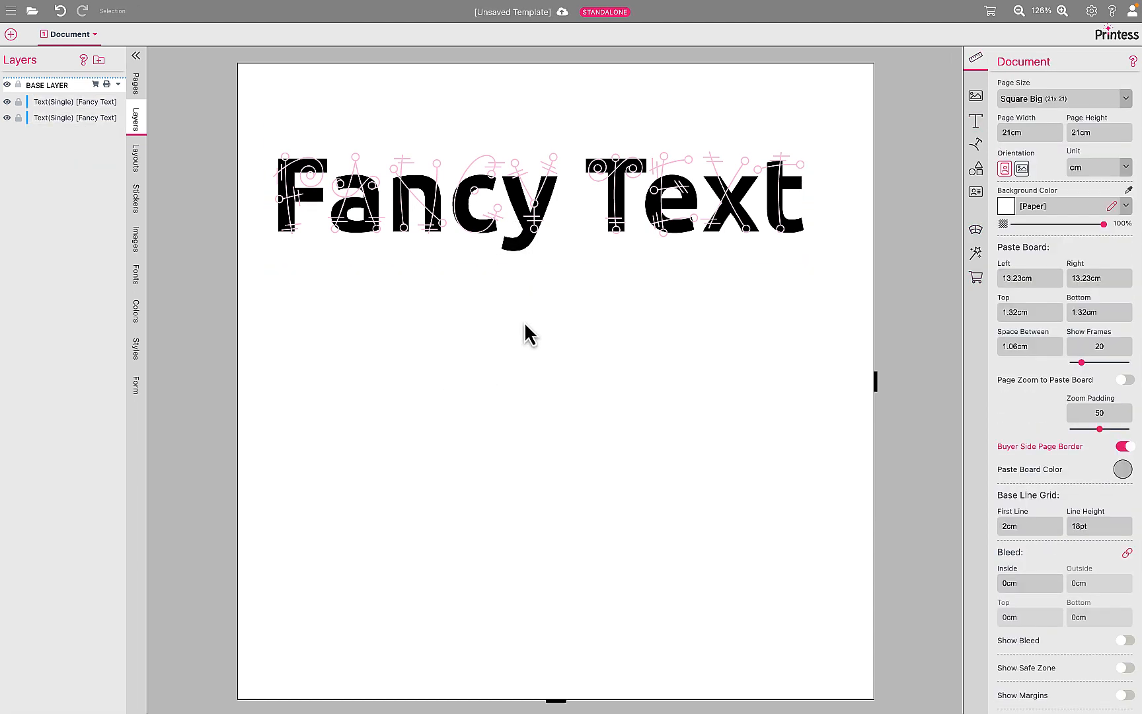
pyautogui.click(526, 212)
pyautogui.moveTo(525, 213); pyautogui.dragTo(524, 277)
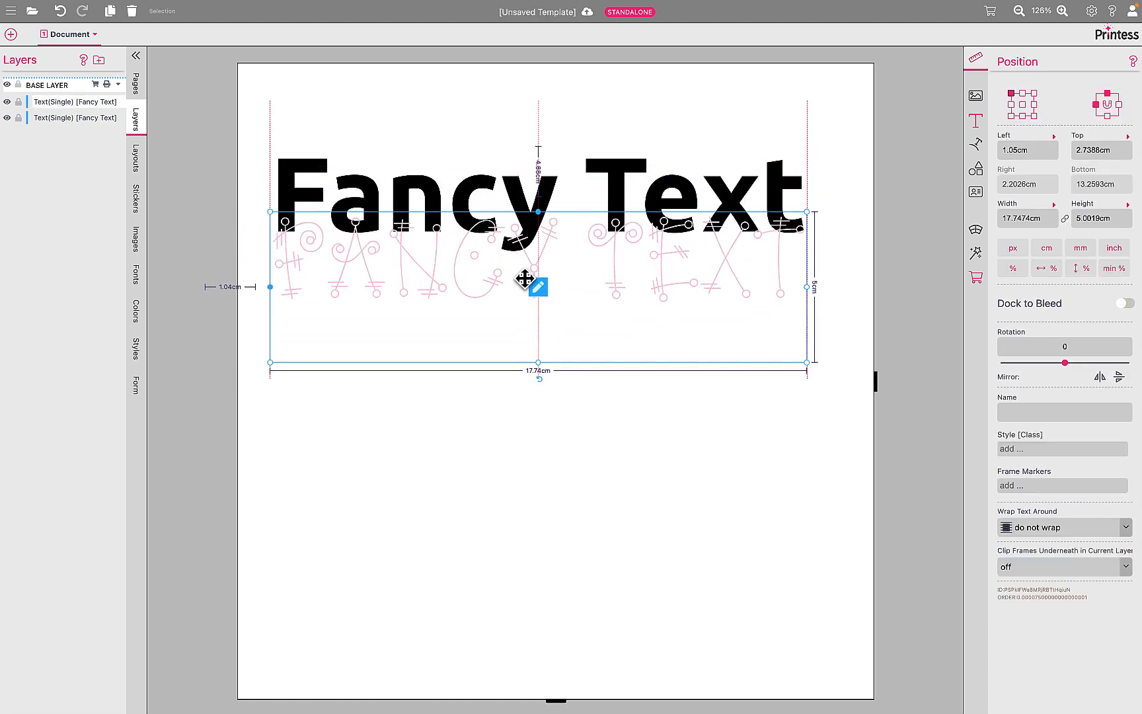
# Change the decorative text's color to Safari stroke2
pyautogui.click(974, 122)
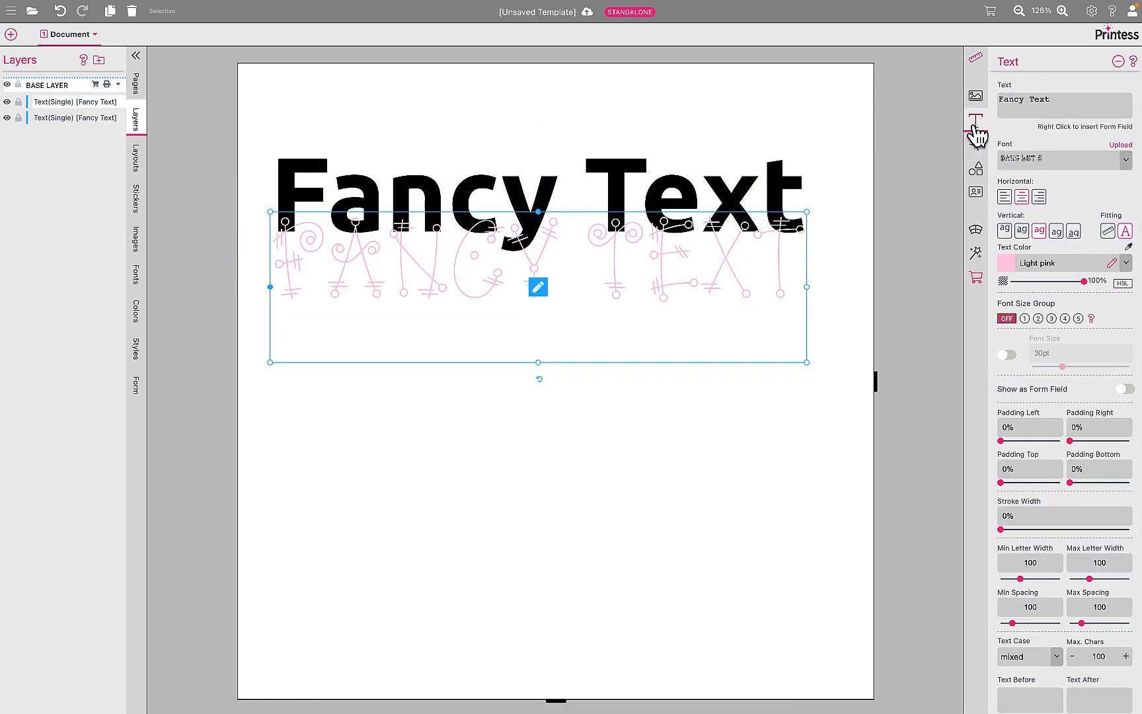
pyautogui.click(1031, 263)
pyautogui.click(1038, 437)
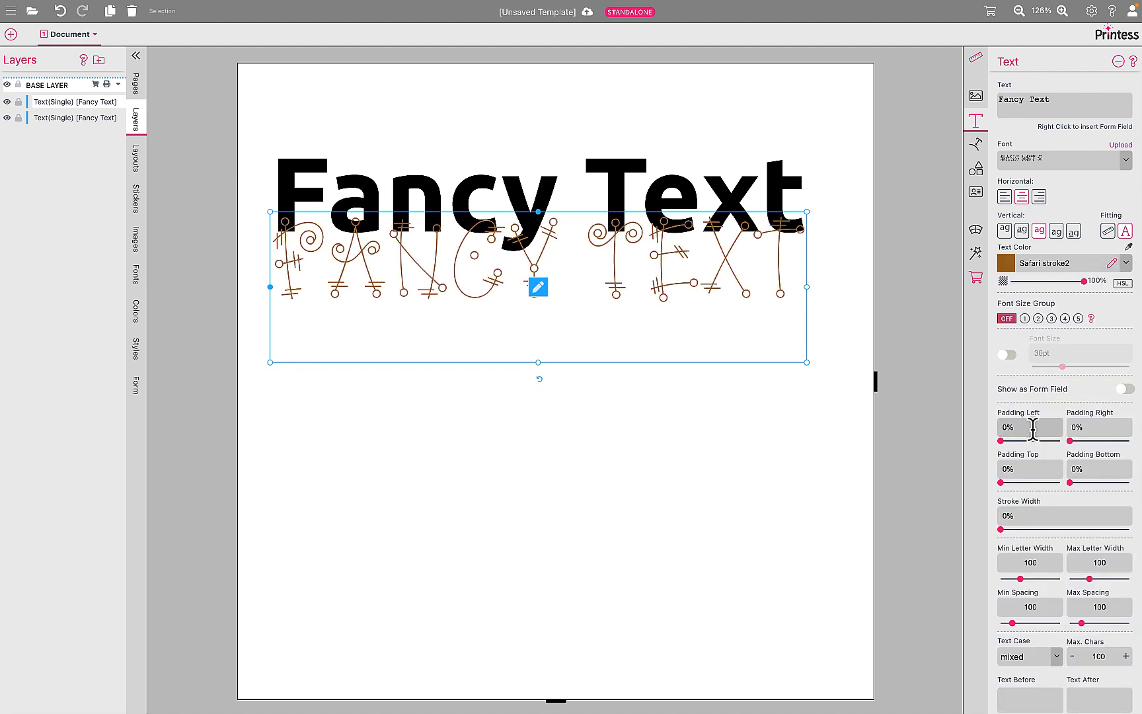
# Change the decorative frame's wording to "Fancy Text2" and the bold frame's wording to "Fancy Text1"
pyautogui.click(1053, 99)
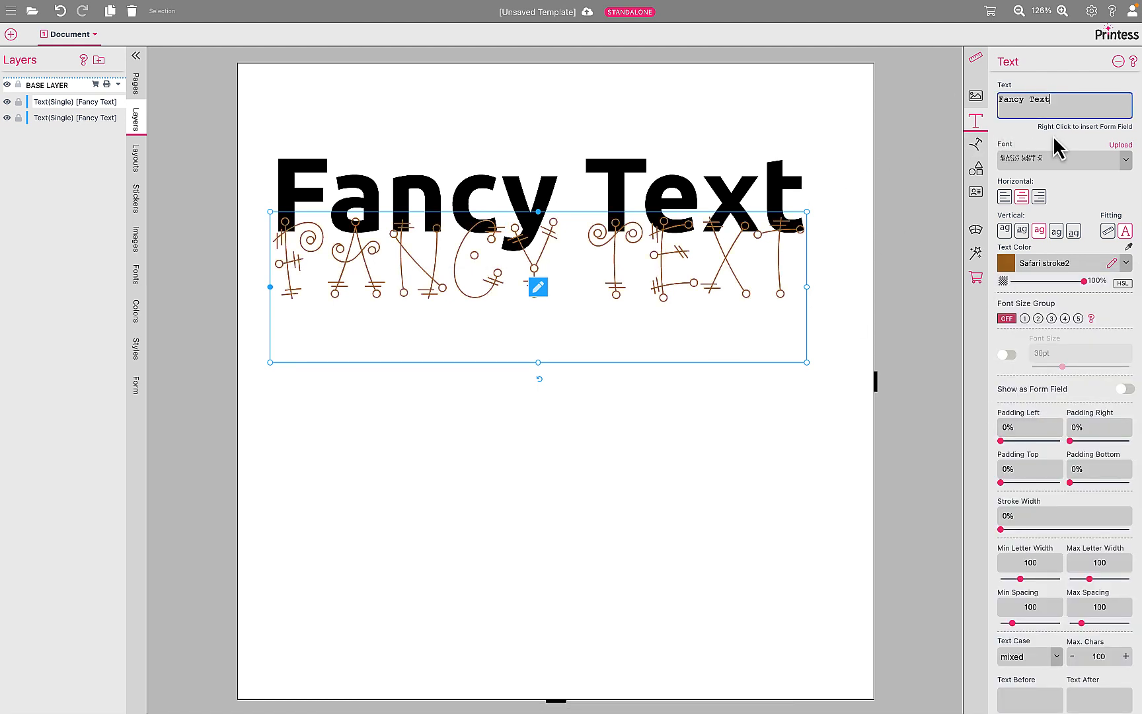
pyautogui.click(706, 159)
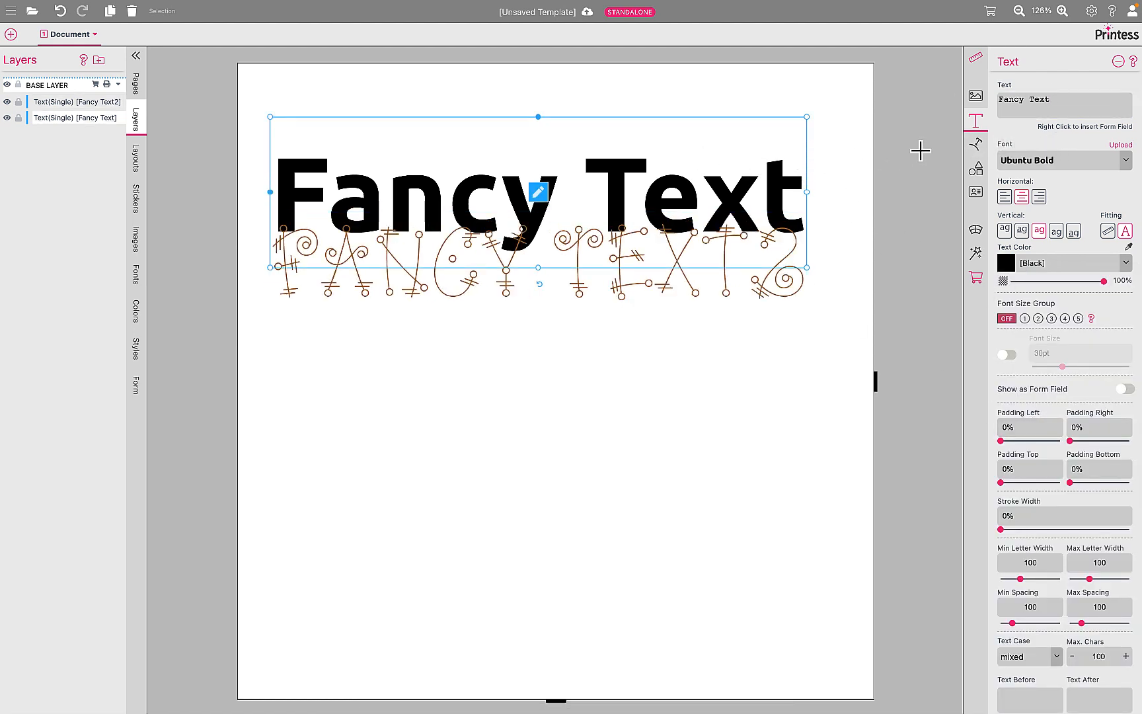
pyautogui.click(1057, 103)
pyautogui.write('1')
# Group the Fancy Text1 and Fancy Text2 frames
pyautogui.click(683, 321)
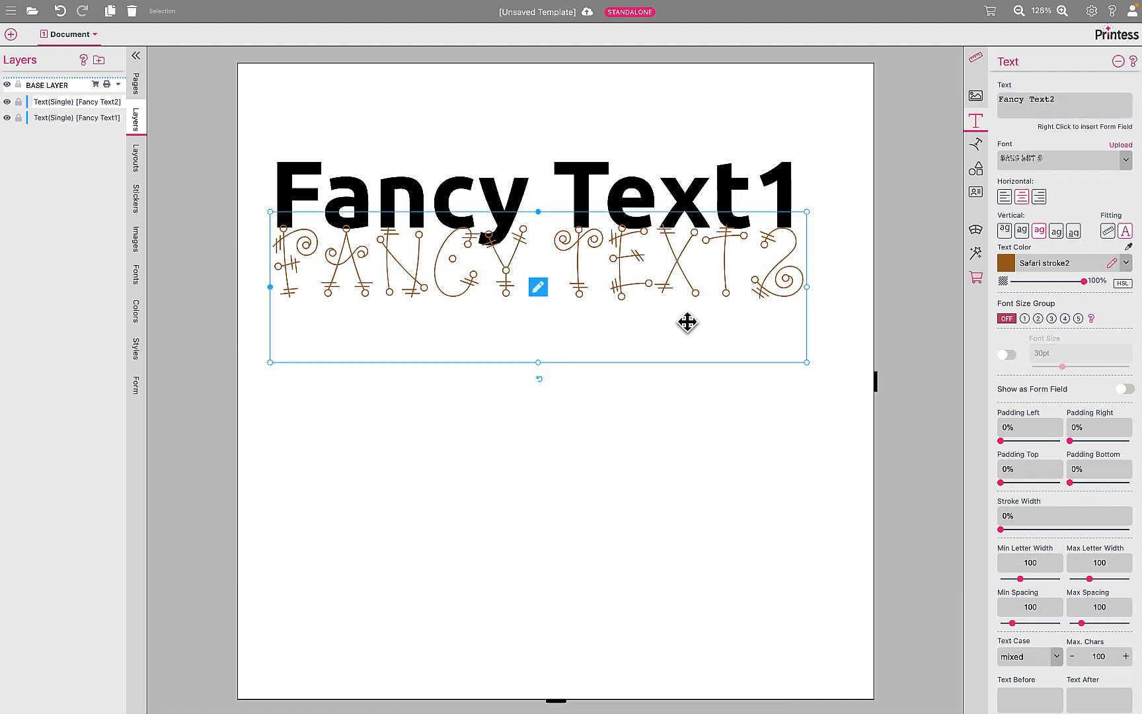
pyautogui.keyDown('shift'); pyautogui.click(670, 185); pyautogui.keyUp('shift')
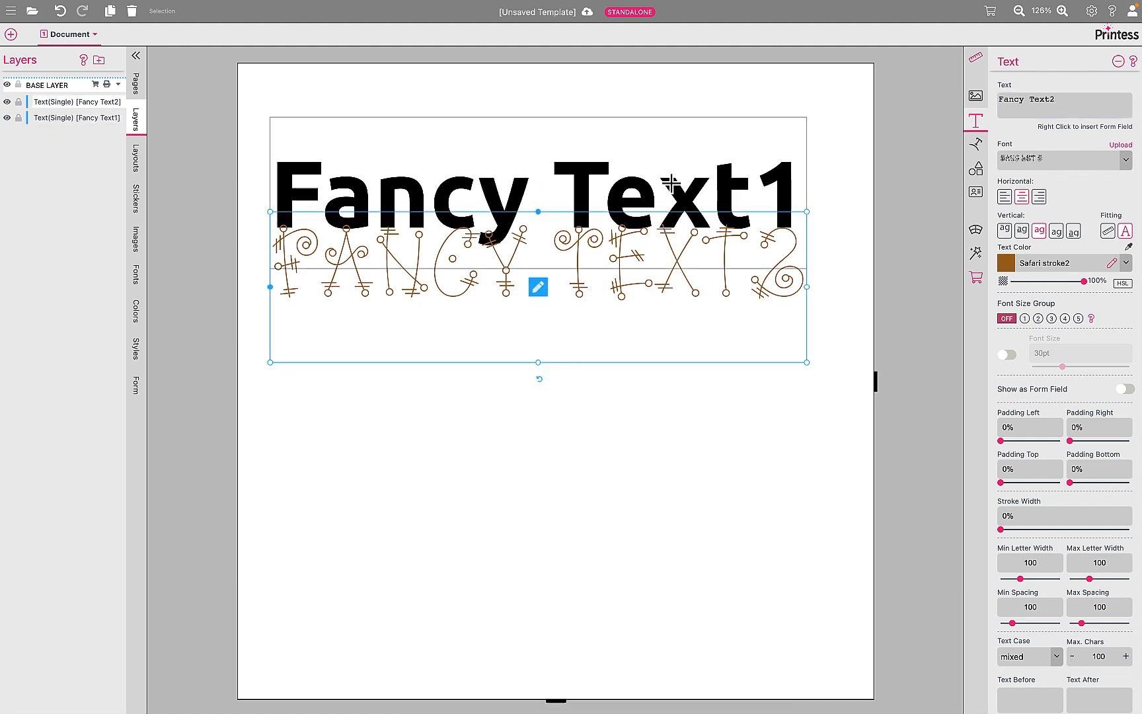
pyautogui.rightClick(626, 165)
pyautogui.moveTo(674, 266)
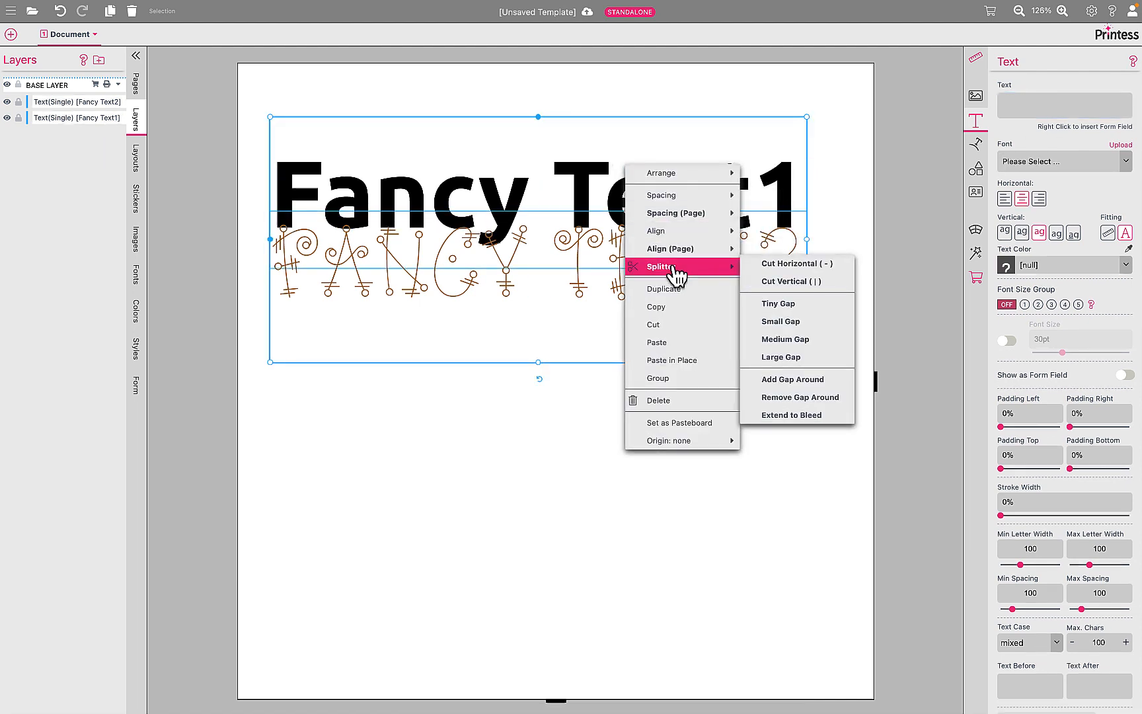
pyautogui.click(680, 385)
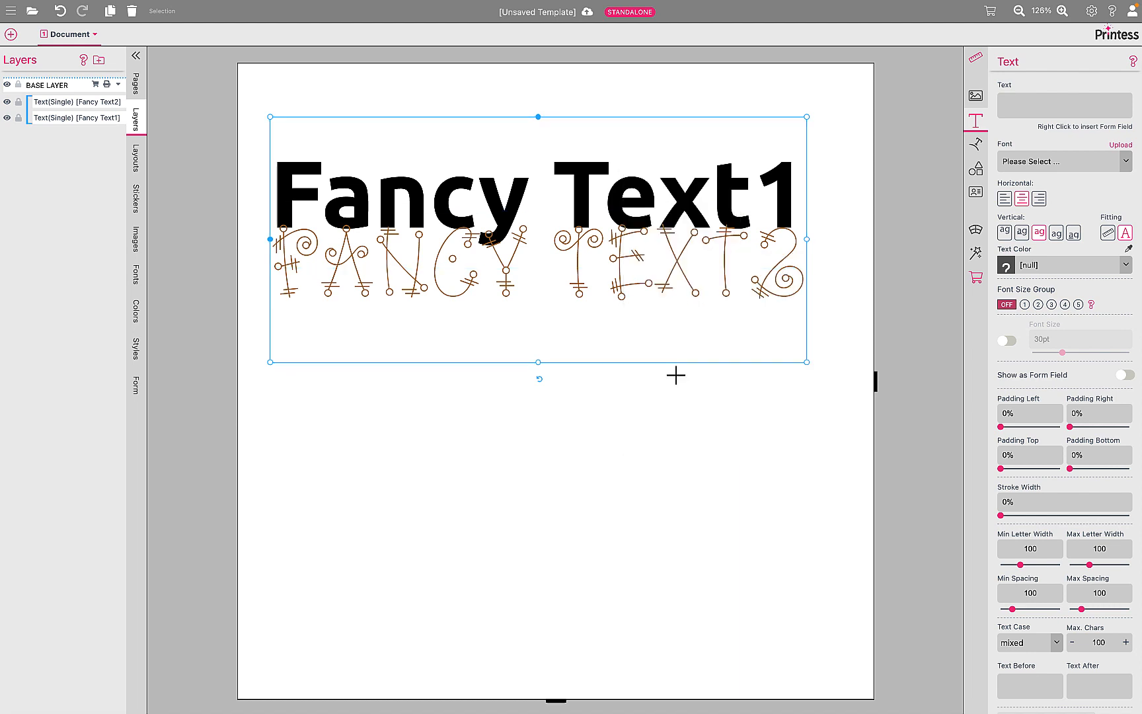
pyautogui.click(897, 187)
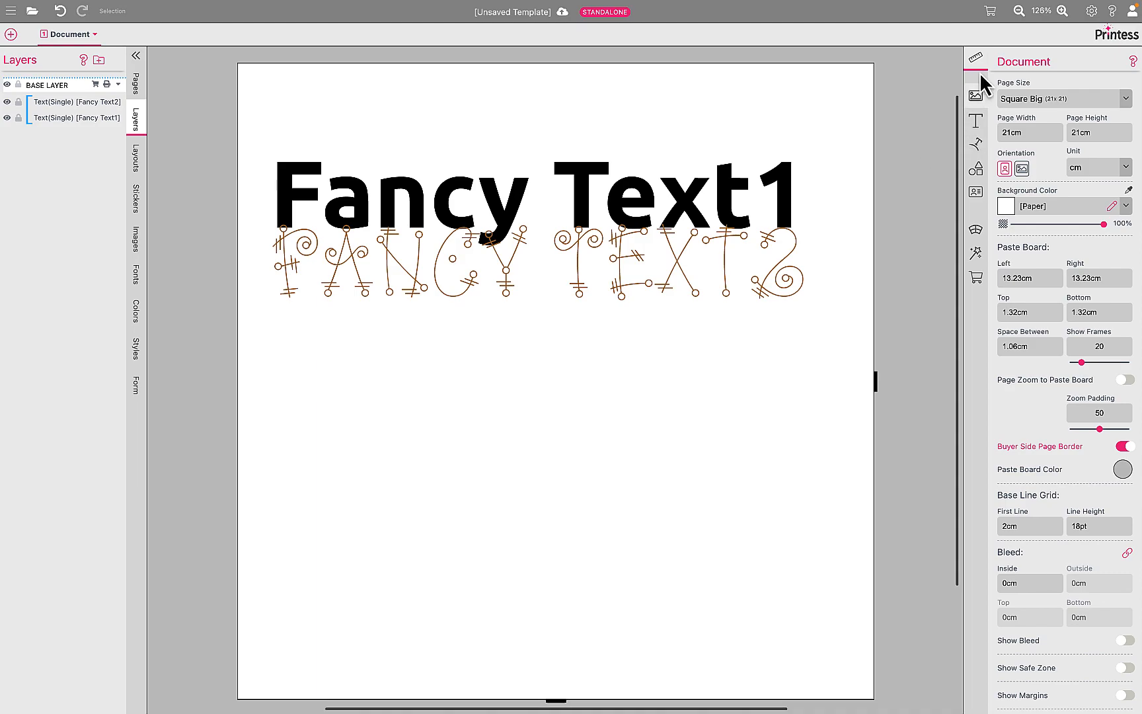
# Test separate wording for the grouped frames in the buyer preview, entering "ssss" for the bold text and "sddssd" for the decorative text
pyautogui.click(993, 19)
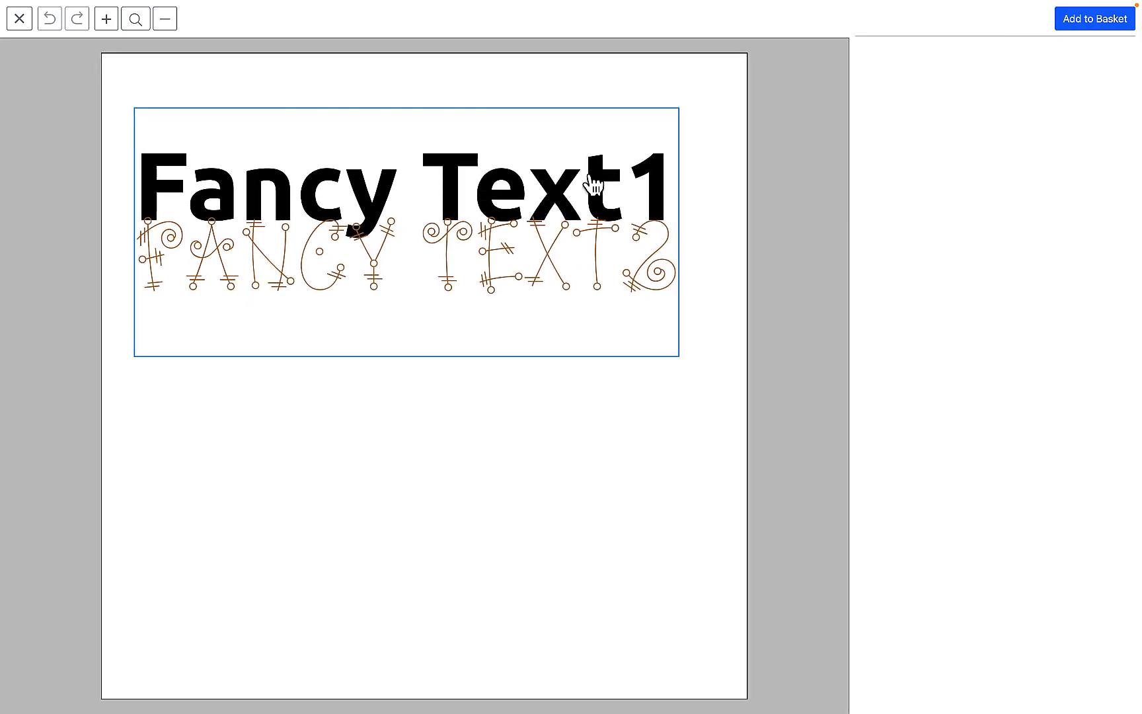
pyautogui.click(588, 173)
pyautogui.click(951, 92)
pyautogui.write('ssss')
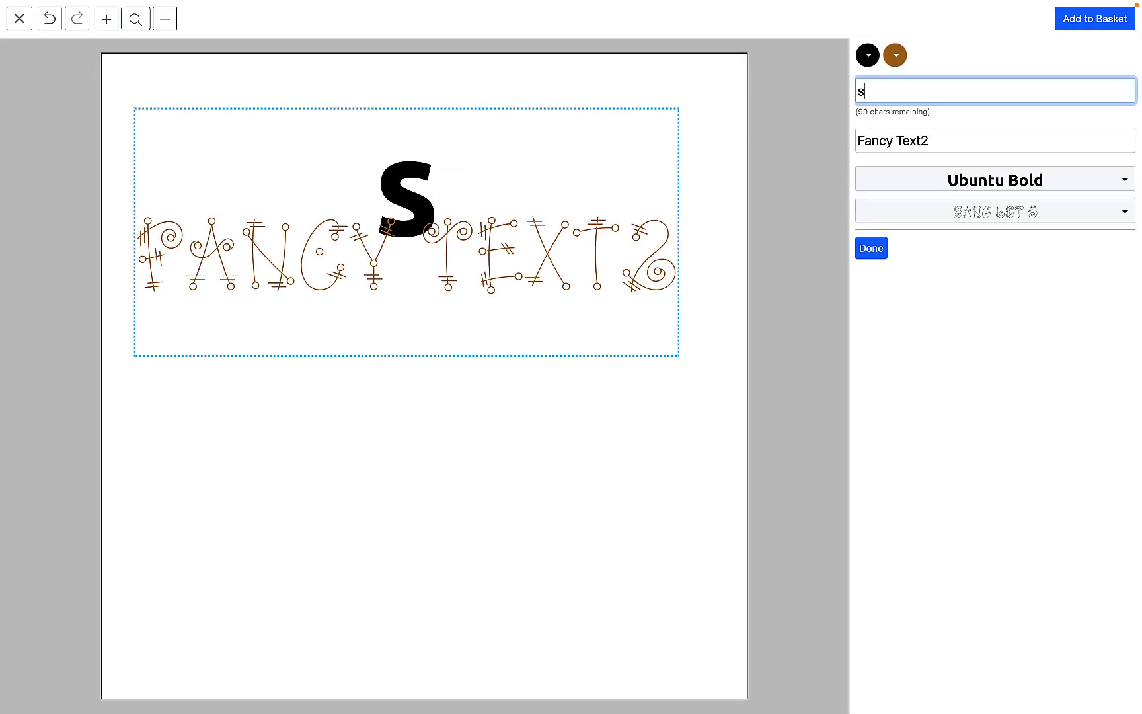
pyautogui.click(911, 145)
pyautogui.write('sddssd')
pyautogui.doubleClick(927, 94)
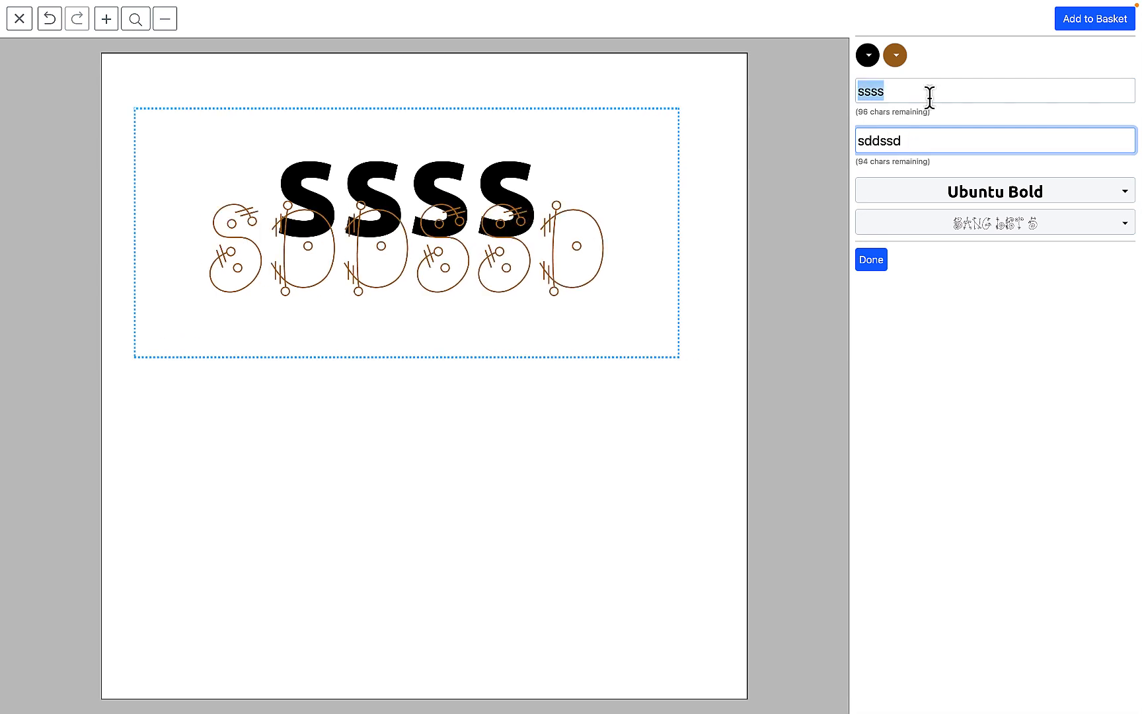